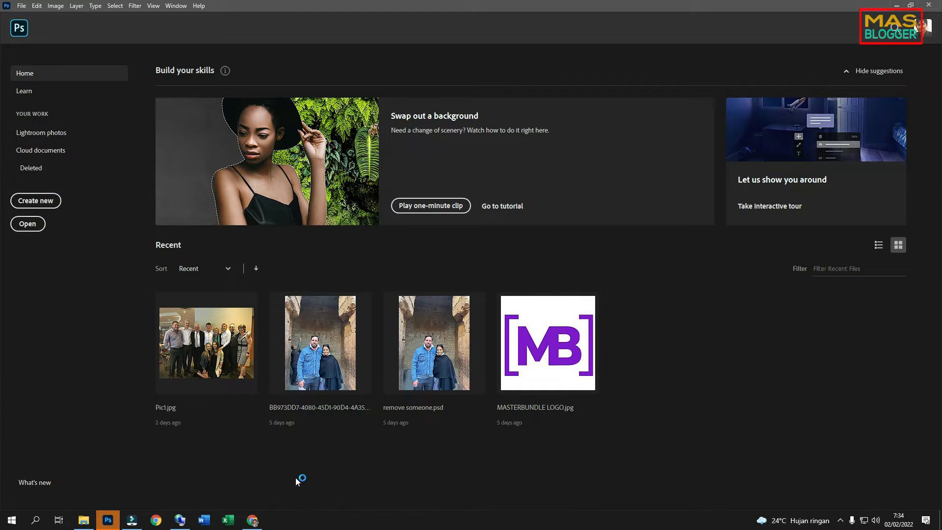
- Open the recent photo BB973DD7-4080-45D1-90D4-A35E5559E72.jpeg and duplicate its Background layer as Background copy
click(327, 356)
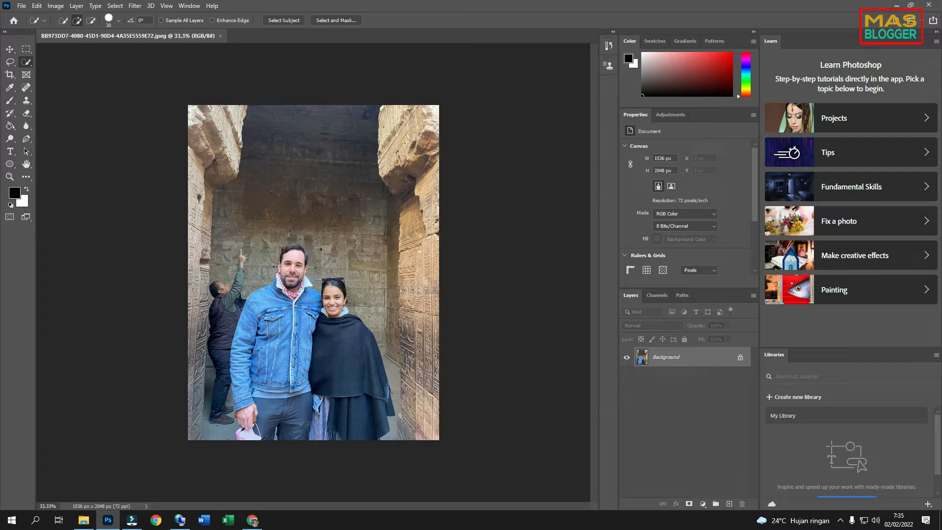
right_click(708, 357)
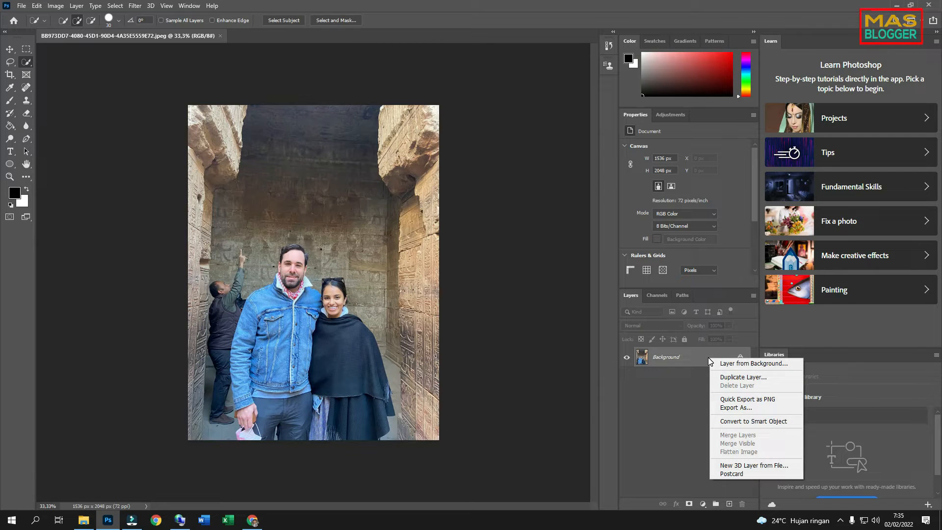
click(743, 377)
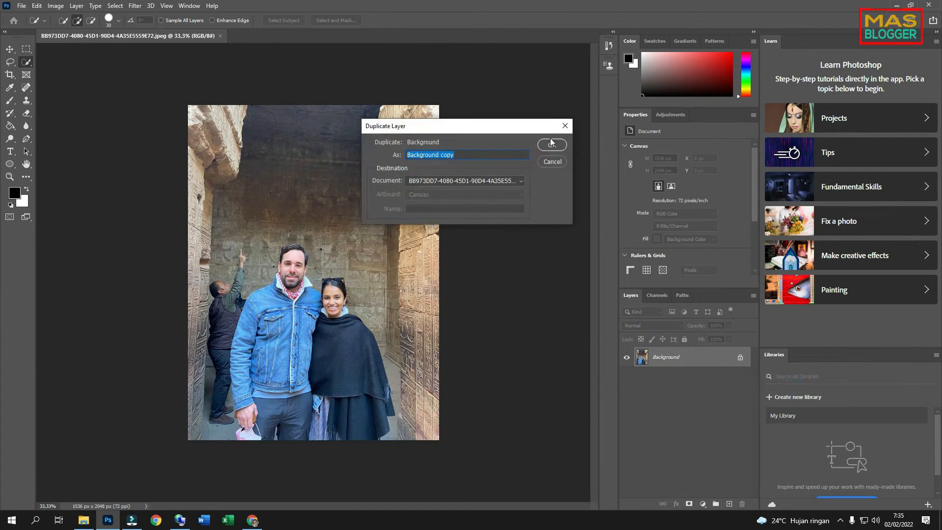
click(551, 143)
- Select the man pointing at the wall behind the couple with the Quick Selection Tool, from legs to raised arm
scroll(211, 411, up, 10)
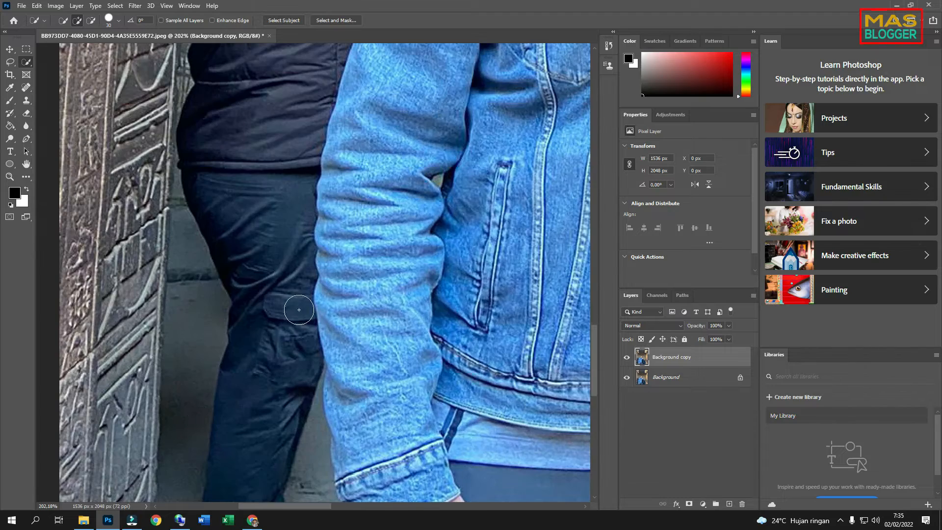
scroll(261, 357, down, 6)
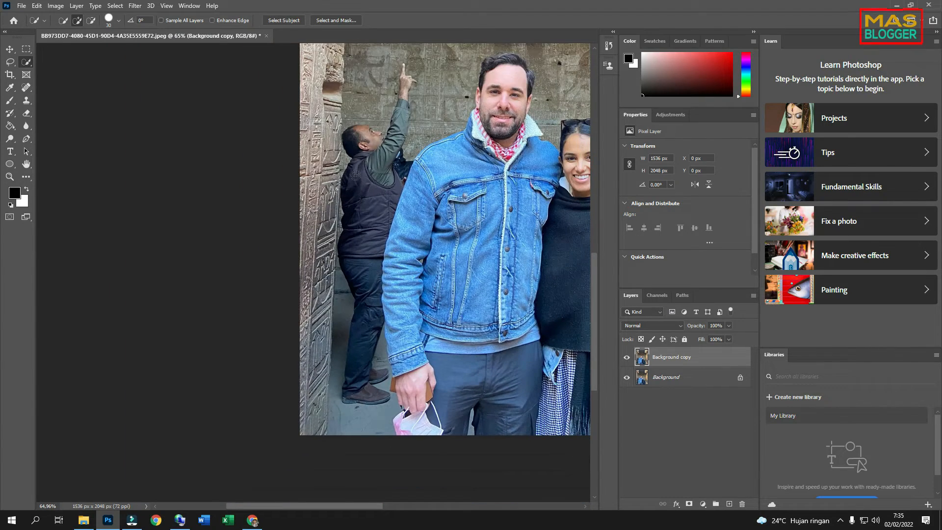
right_click(27, 67)
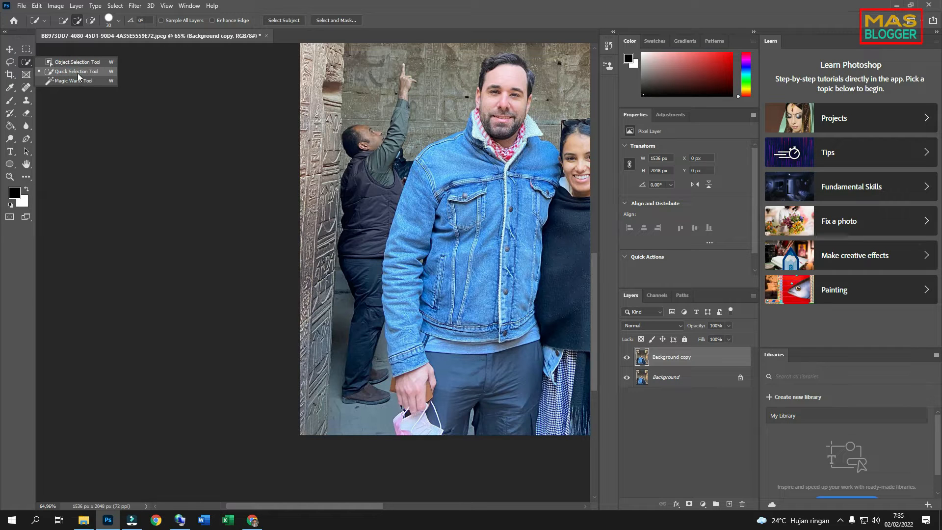
click(77, 72)
mouse_move(377, 347)
mouse_down()
mouse_move(358, 388)
mouse_move(371, 235)
mouse_move(356, 177)
mouse_move(378, 181)
mouse_move(353, 195)
mouse_up()
scroll(367, 154, up, 4)
drag(362, 139, 383, 129)
scroll(385, 132, up, 2)
mouse_move(399, 191)
mouse_down()
mouse_move(423, 128)
mouse_move(417, 142)
mouse_move(408, 71)
mouse_up()
- Refine the selection around the pointing man's raised hand and fingers with a smaller Quick Selection brush
scroll(426, 85, up, 8)
click(412, 125)
key(bracketleft)
key(bracketleft)
key(bracketleft)
key(bracketleft)
key(bracketleft)
key(bracketleft)
drag(446, 134, 458, 140)
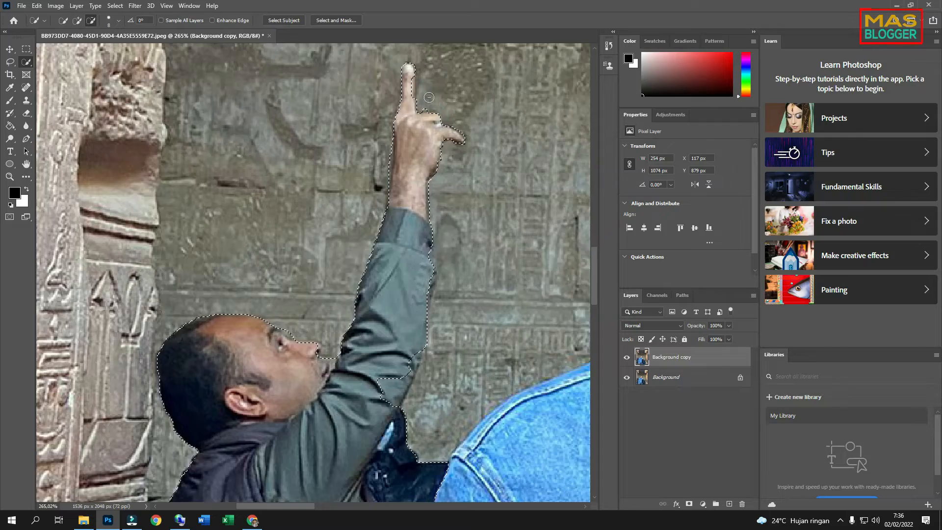
- Copy the selected man to a new layer and load that layer's outline as a selection
scroll(417, 220, down, 2)
scroll(393, 318, down, 16)
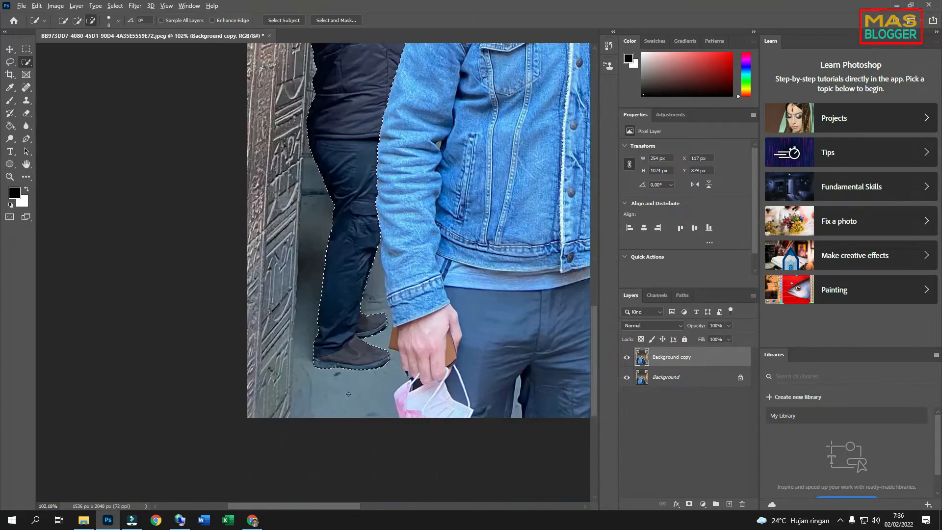
scroll(355, 341, up, 7)
scroll(351, 338, down, 8)
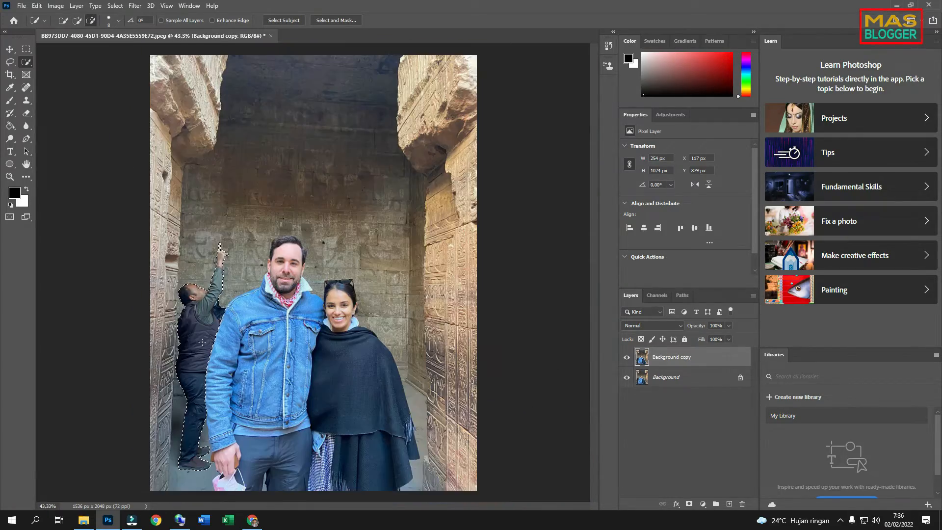
scroll(211, 334, up, 6)
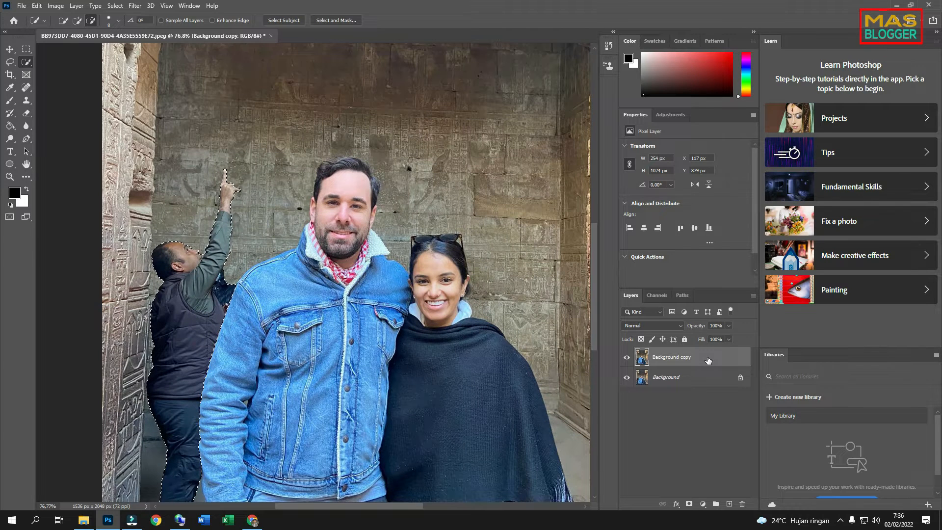
key(ctrl+j)
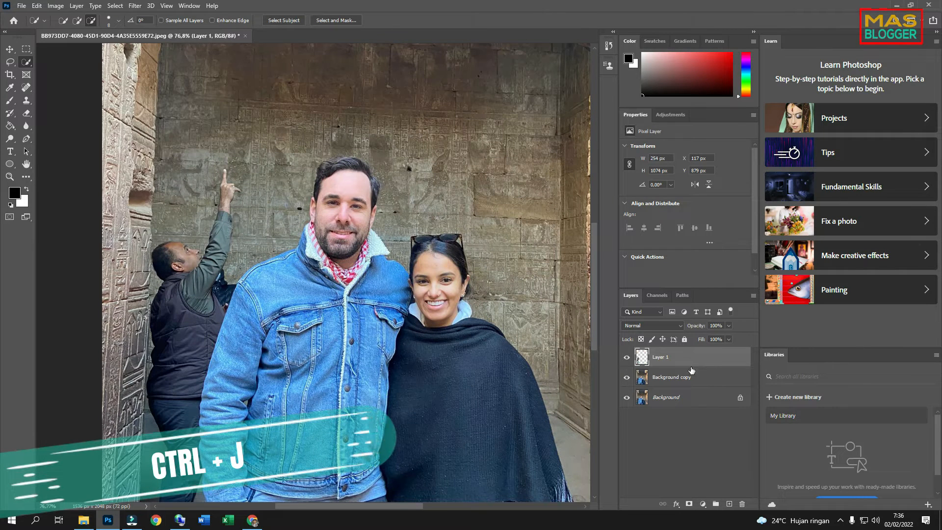
ctrl+click(642, 357)
- Hide Layer 1 and clone surrounding floor texture over the pointing man's legs and shoes on Background copy, clearing the selection when done
scroll(328, 364, down, 4)
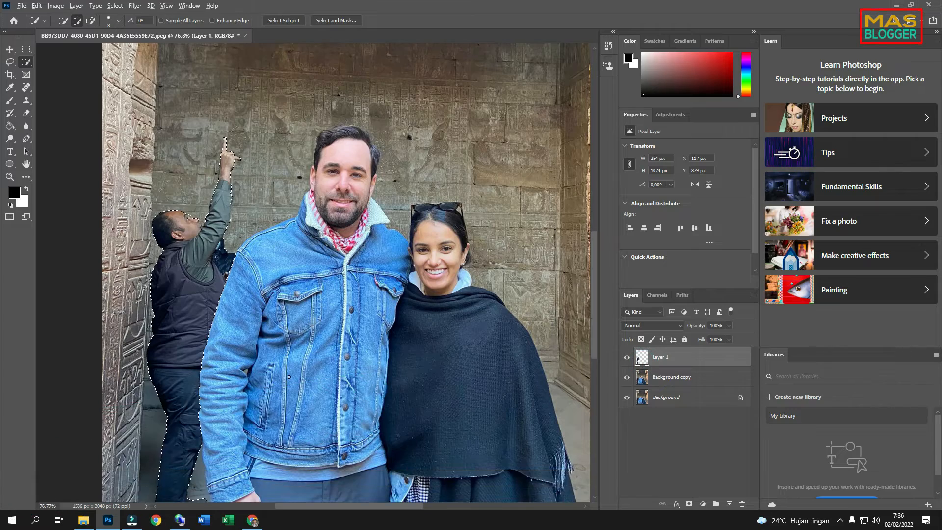
scroll(216, 381, up, 7)
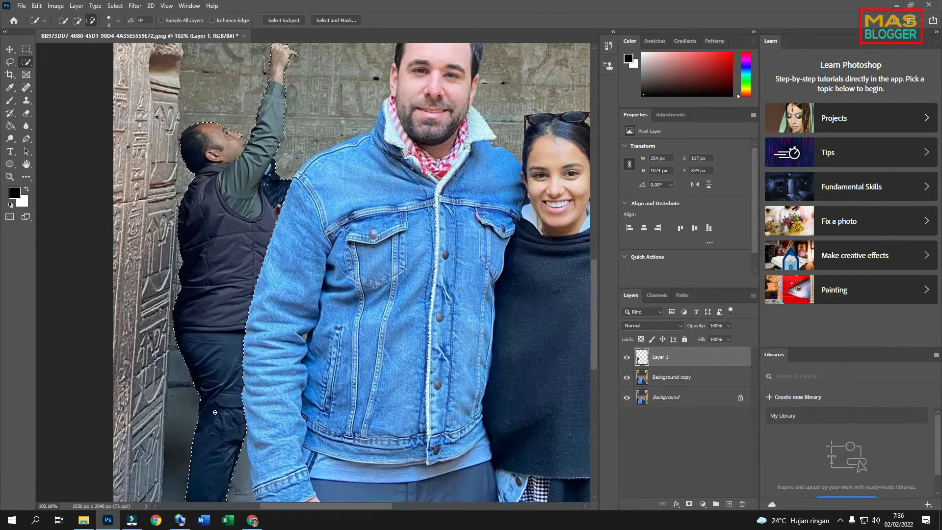
click(626, 358)
scroll(243, 319, down, 2)
scroll(293, 423, up, 6)
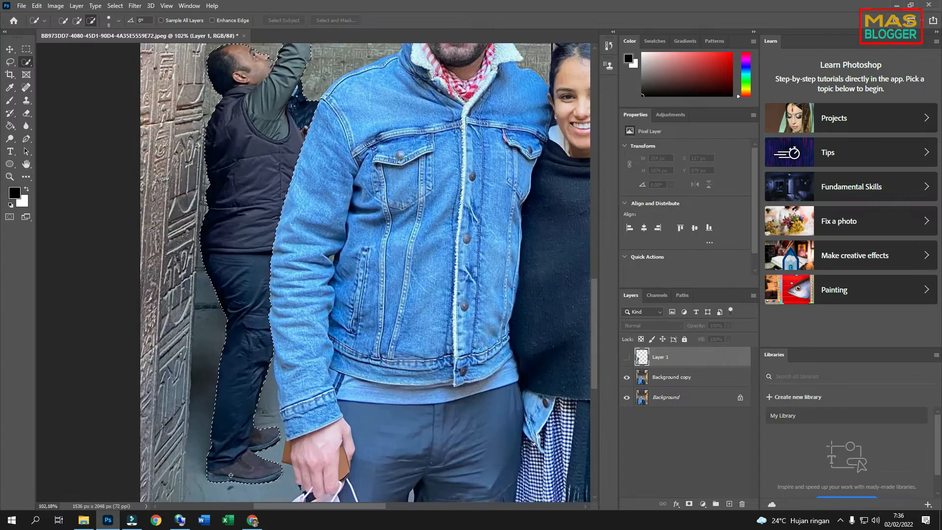
scroll(293, 423, down, 2)
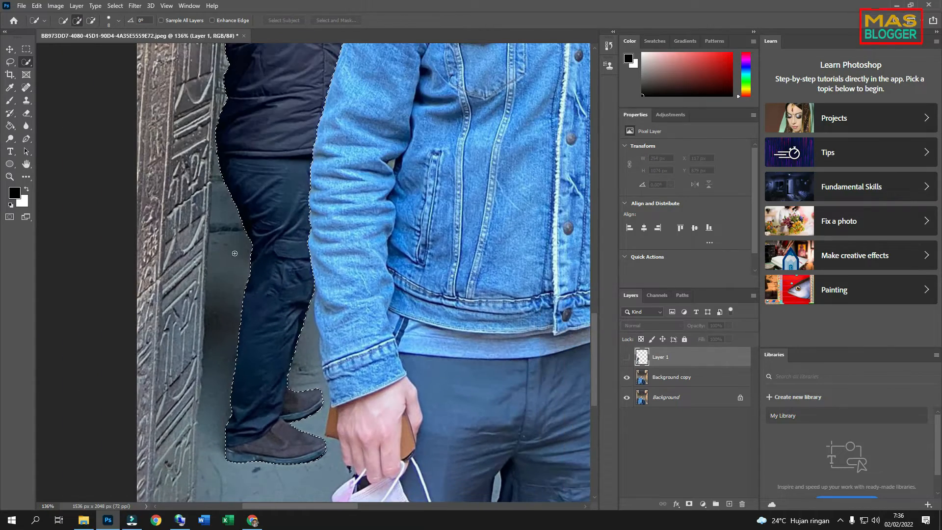
click(26, 100)
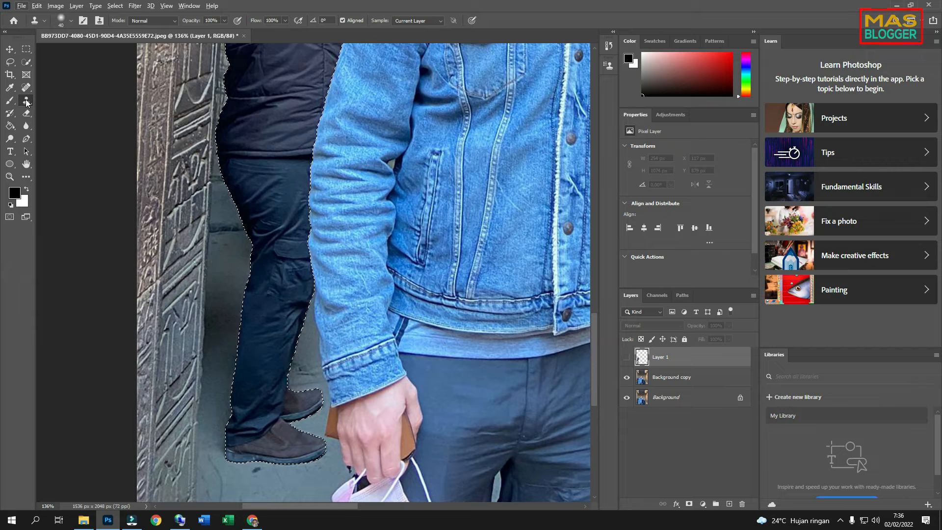
click(716, 379)
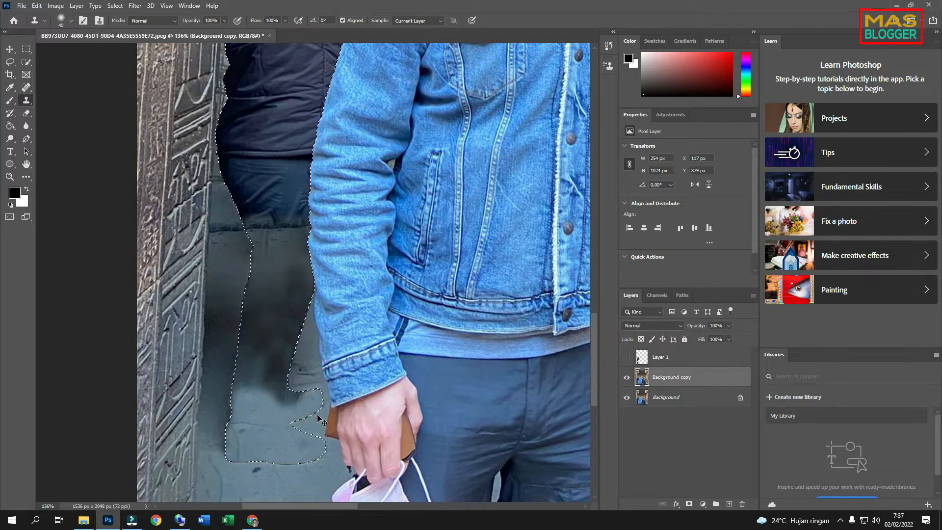
key(ctrl+d)
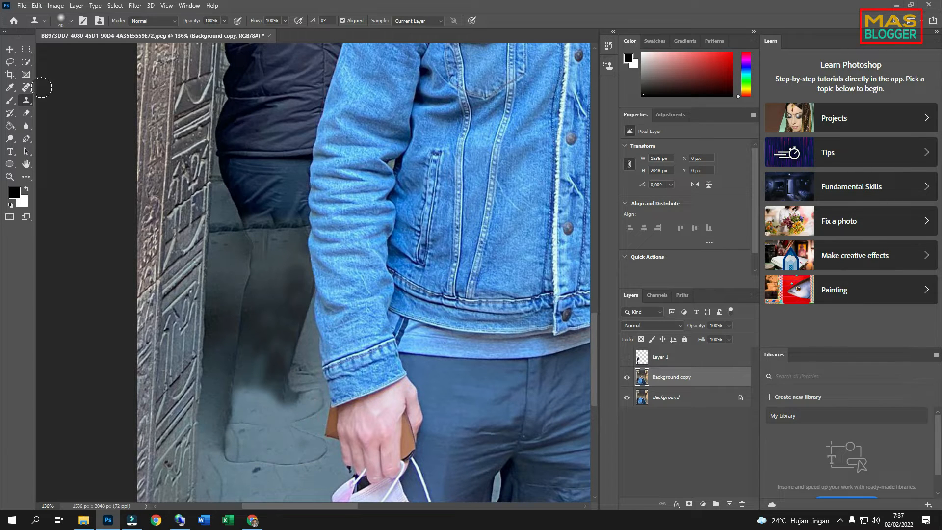
- Heal the leftover leg and shoe outline and nearby floor marks with the Spot Healing Brush Tool
click(26, 87)
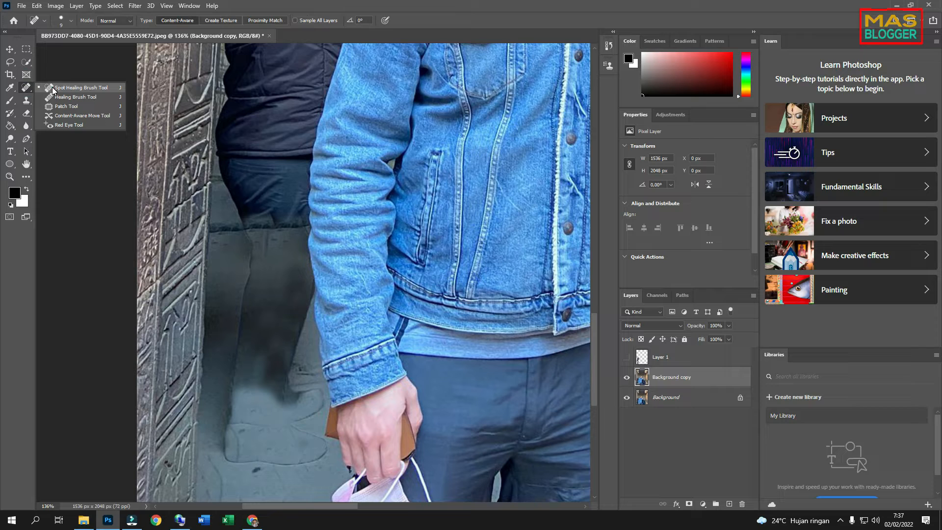
click(50, 88)
mouse_move(246, 227)
mouse_down()
mouse_move(226, 461)
mouse_move(323, 457)
mouse_move(319, 434)
mouse_move(289, 419)
mouse_move(316, 412)
mouse_move(320, 391)
mouse_move(290, 387)
mouse_move(285, 372)
mouse_move(314, 277)
mouse_up()
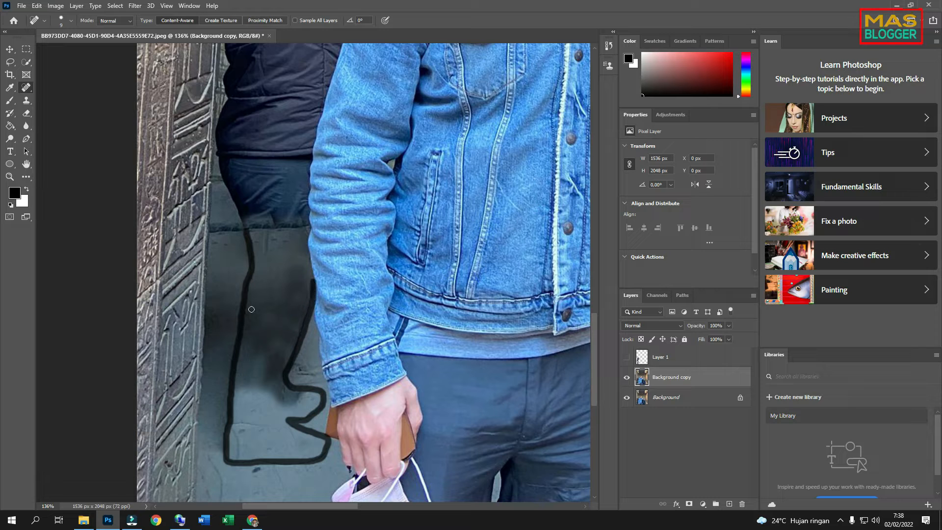
scroll(253, 310, down, 3)
scroll(266, 402, up, 3)
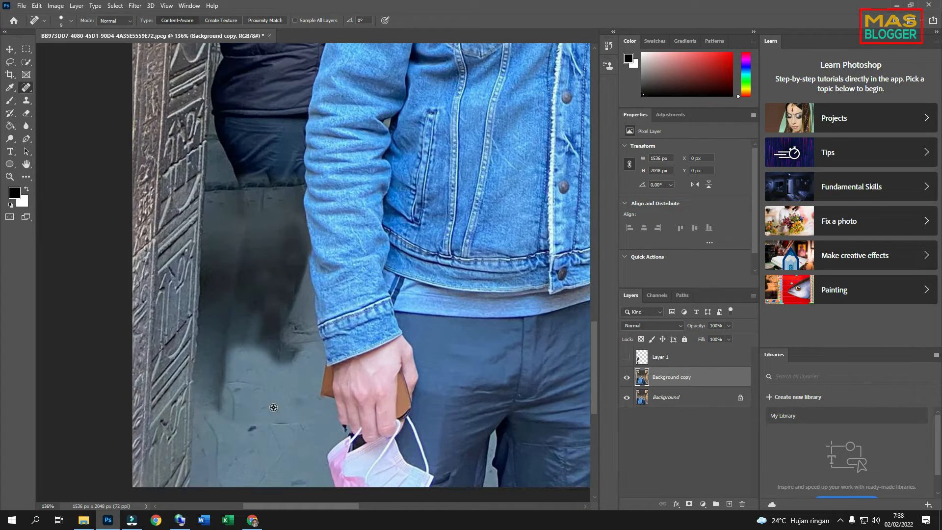
drag(323, 423, 274, 423)
click(242, 197)
click(264, 195)
right_click(27, 90)
click(49, 89)
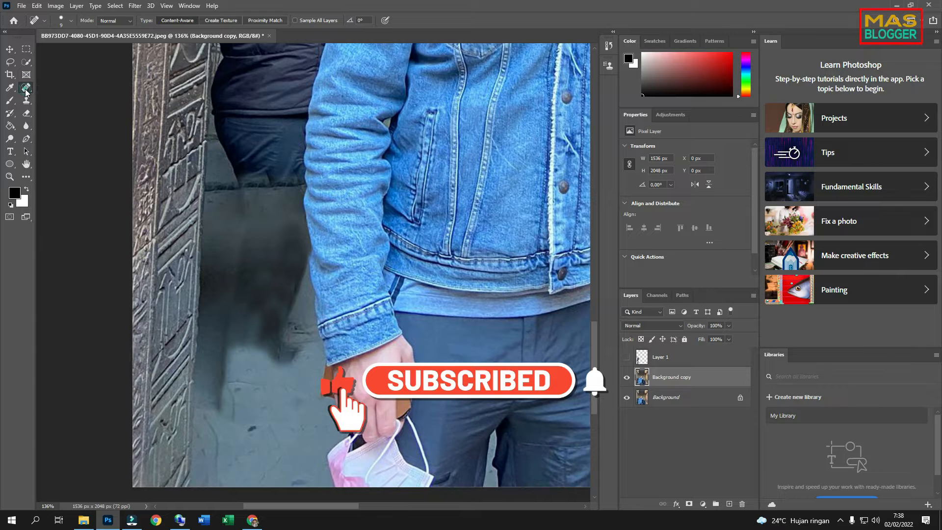
right_click(26, 89)
click(59, 89)
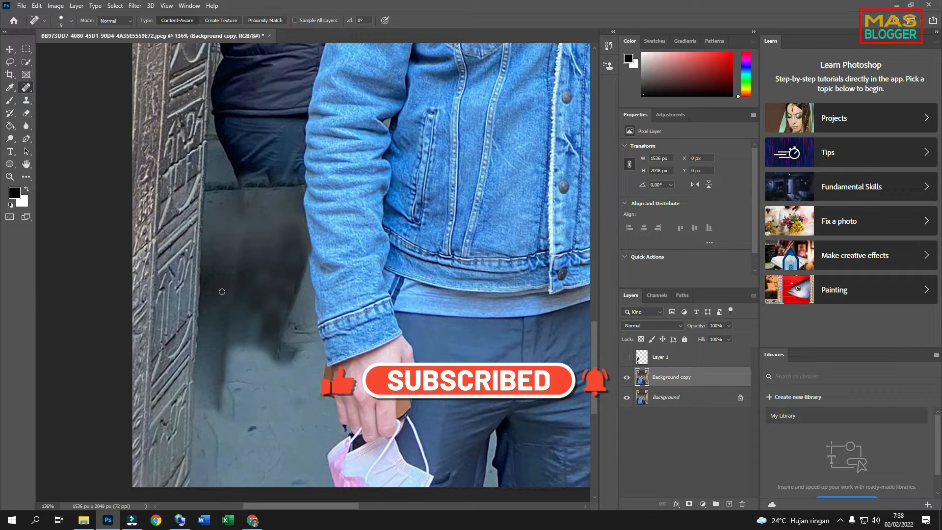
- Patch the dark smudged area where the legs were with clean floor texture using the Patch Tool, and deselect it
right_click(26, 88)
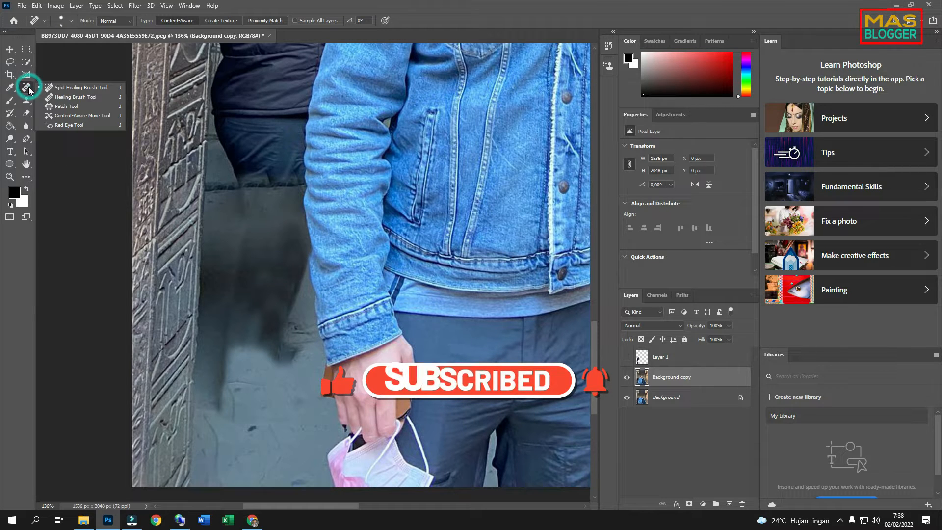
click(54, 107)
mouse_move(255, 201)
mouse_down()
mouse_move(231, 214)
mouse_move(212, 409)
mouse_move(223, 418)
mouse_move(259, 386)
mouse_up()
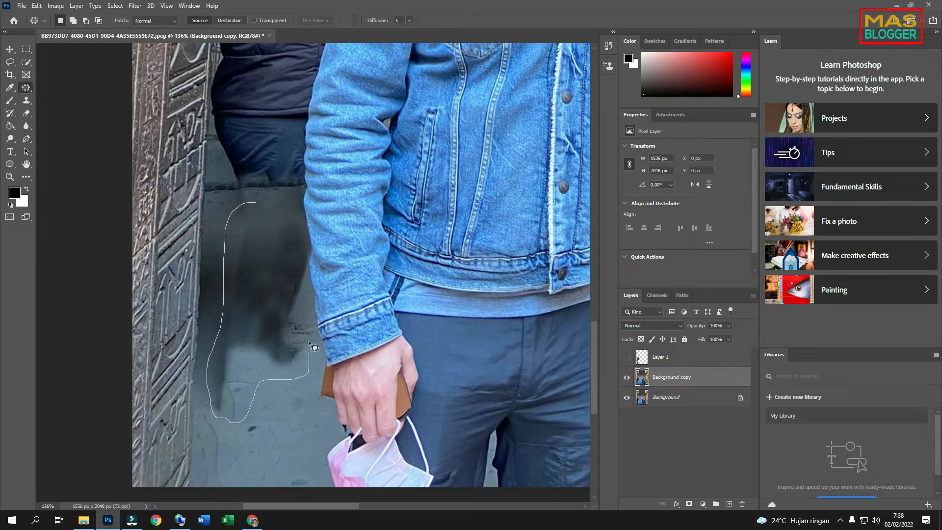
mouse_move(303, 267)
mouse_down()
mouse_move(286, 197)
mouse_move(254, 201)
mouse_up()
scroll(241, 271, down, 5)
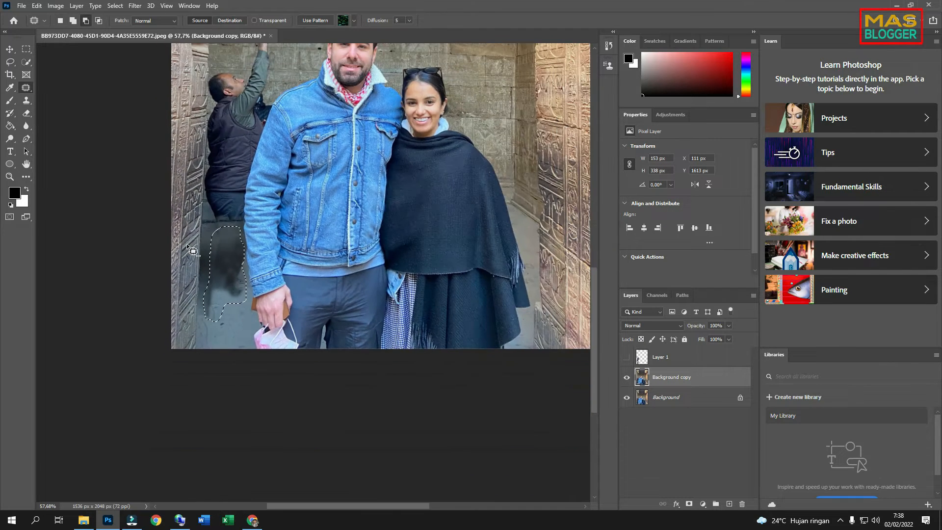
mouse_move(246, 272)
mouse_down()
mouse_move(243, 258)
mouse_move(241, 283)
mouse_up()
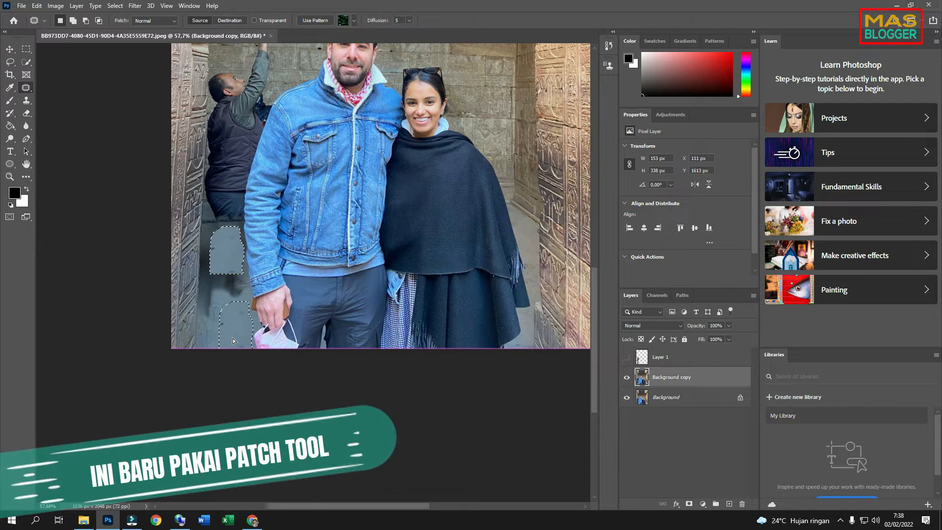
drag(235, 342, 234, 340)
key(ctrl+d)
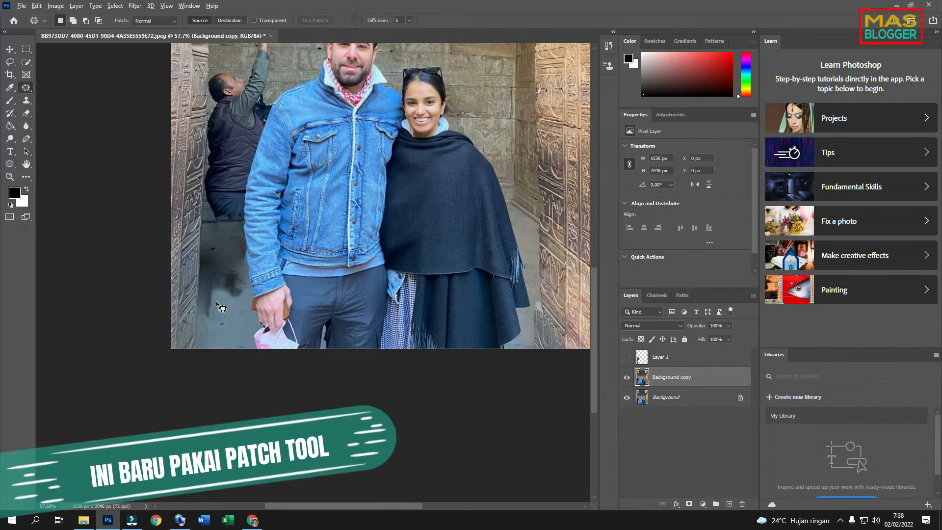
- Patch the remaining dark smudge on the lower floor beside the carved column with the clean floor below it, and deselect
scroll(216, 301, up, 3)
mouse_move(205, 269)
mouse_down()
mouse_move(270, 253)
mouse_move(244, 325)
mouse_move(196, 322)
mouse_up()
drag(228, 284, 231, 340)
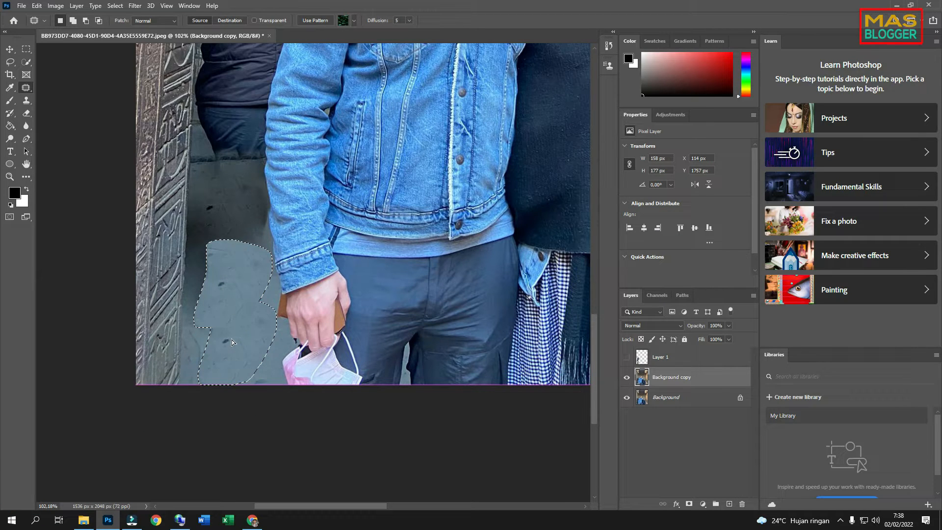
key(ctrl+d)
- Patch the shadowed strip beside the denim sleeve and the dark mark lower on the floor with clean texture
scroll(212, 343, up, 2)
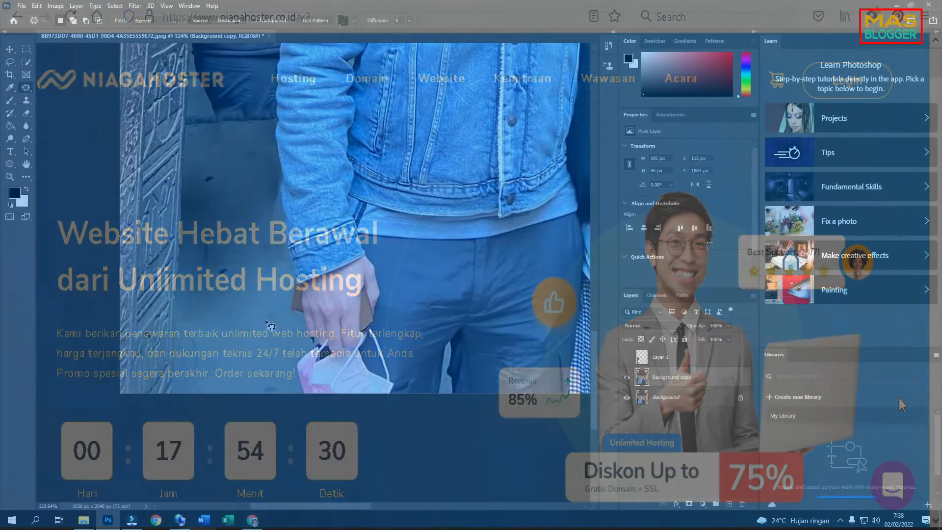
mouse_move(263, 293)
mouse_down()
mouse_move(283, 263)
mouse_move(264, 292)
mouse_up()
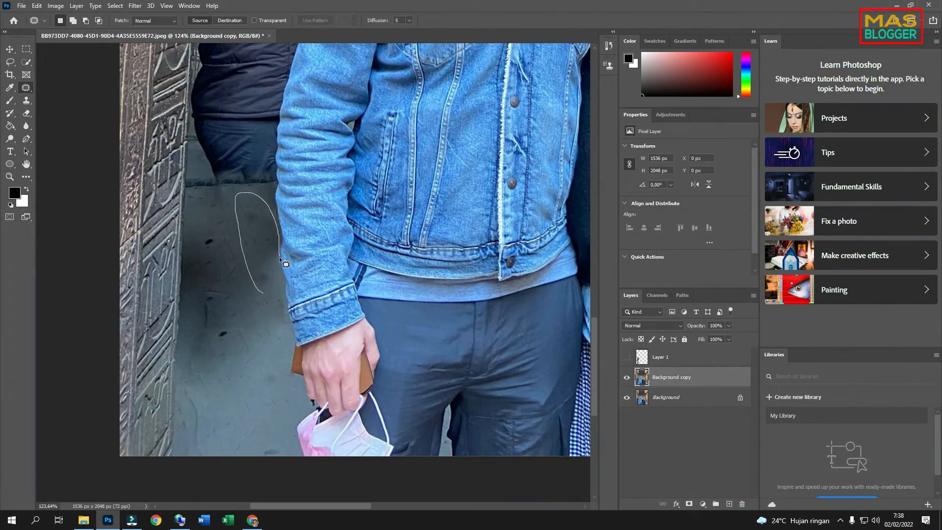
mouse_move(255, 245)
mouse_down()
mouse_move(258, 361)
mouse_move(227, 231)
mouse_move(234, 281)
mouse_up()
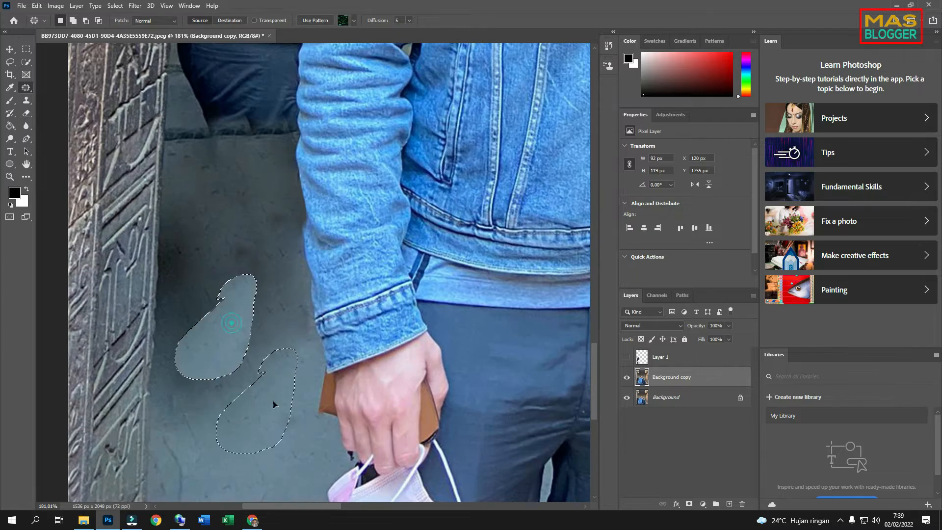
drag(274, 402, 274, 401)
- Patch the remaining dark spots in the upper part of the retouched area, below the horizontal edge, with clean floor texture
click(431, 195)
drag(278, 201, 280, 205)
drag(272, 246, 277, 383)
scroll(269, 284, up, 1)
mouse_move(223, 207)
mouse_down()
mouse_move(229, 175)
mouse_move(232, 198)
mouse_up()
drag(216, 190, 276, 364)
click(275, 363)
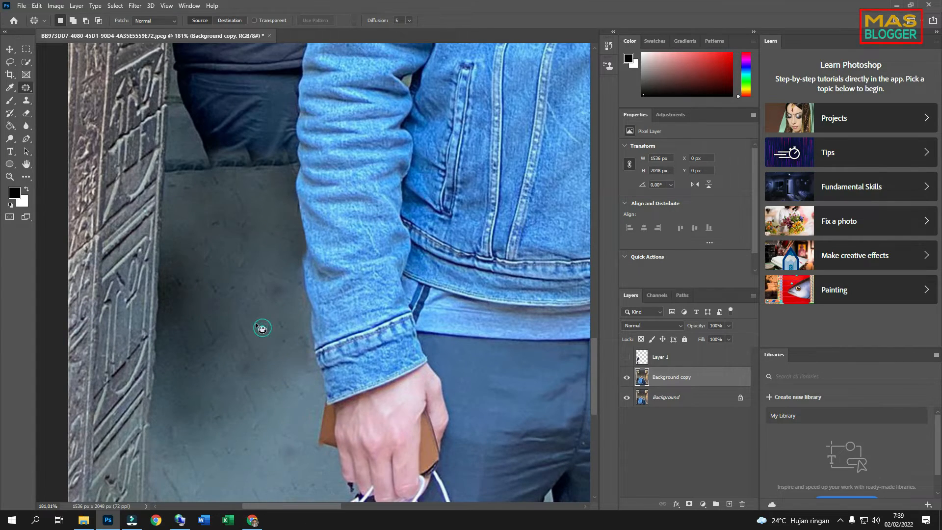
scroll(260, 303, down, 5)
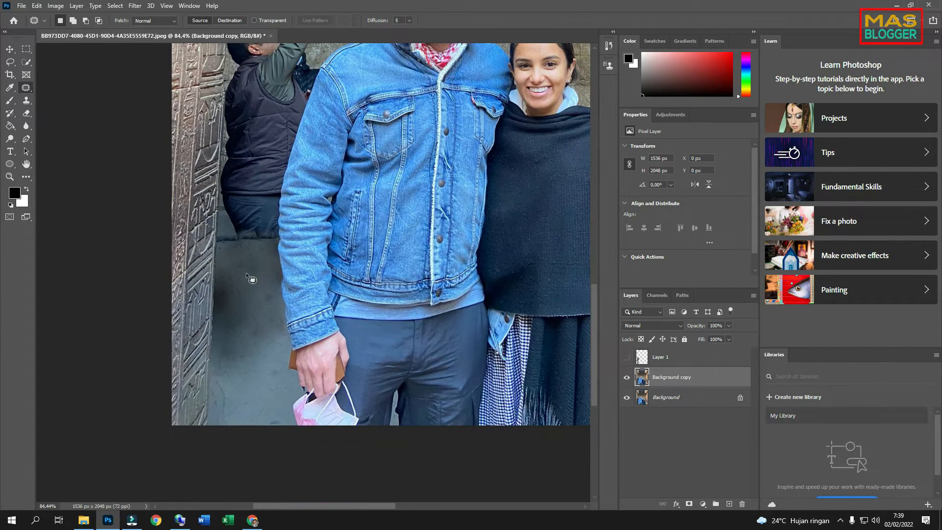
scroll(232, 232, up, 5)
scroll(249, 242, down, 3)
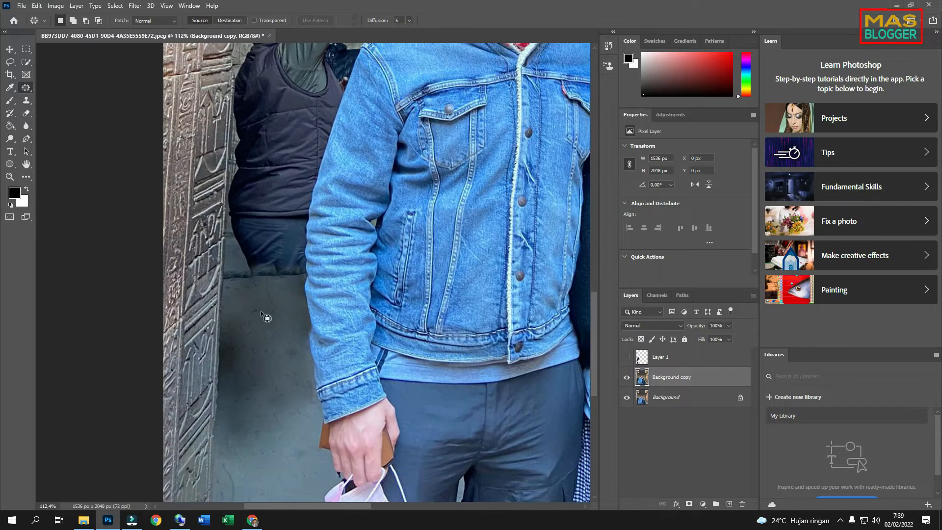
- Load Layer 1's outline as a selection and subtract the retouched leg area below the vest with the Quick Selection Tool
scroll(262, 301, down, 3)
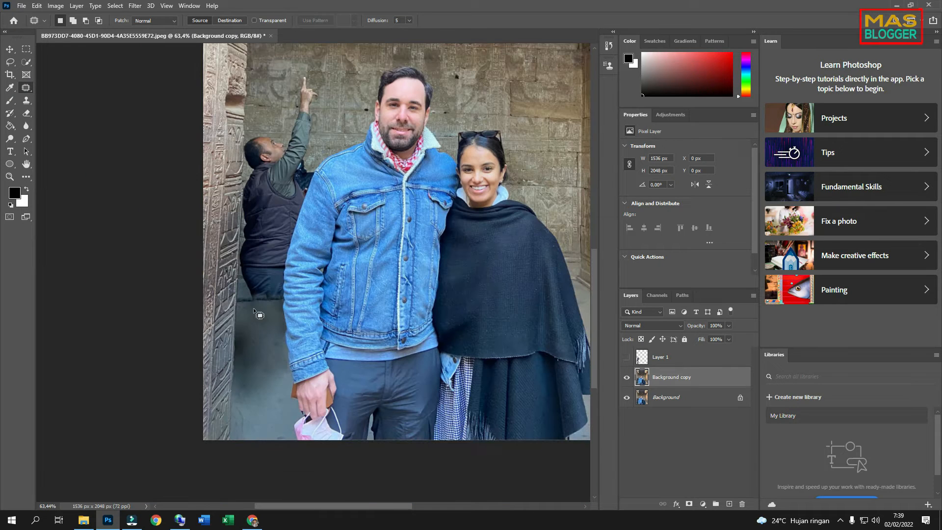
ctrl+click(642, 357)
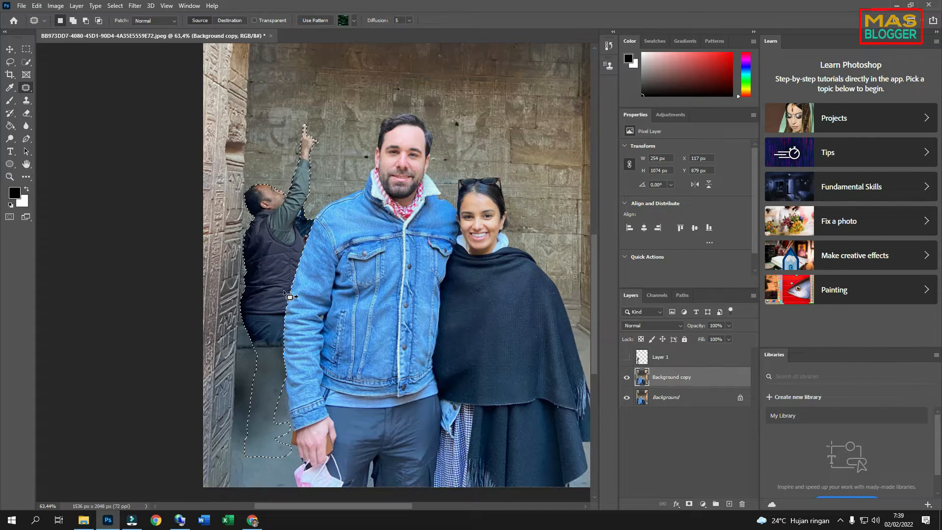
scroll(290, 273, up, 2)
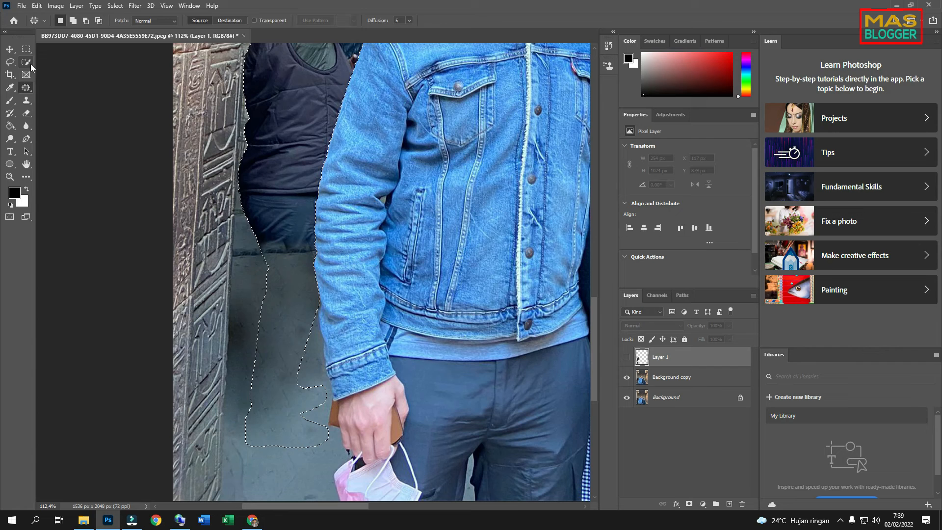
right_click(28, 62)
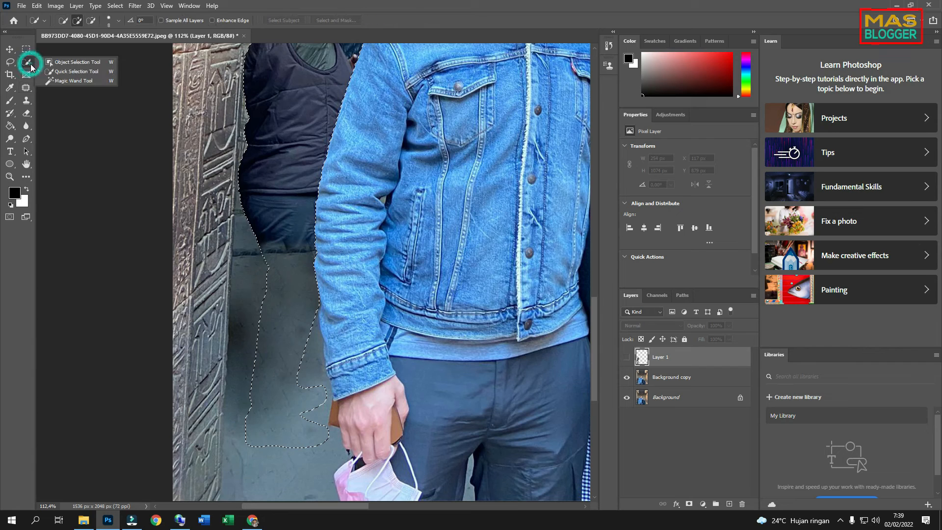
click(55, 71)
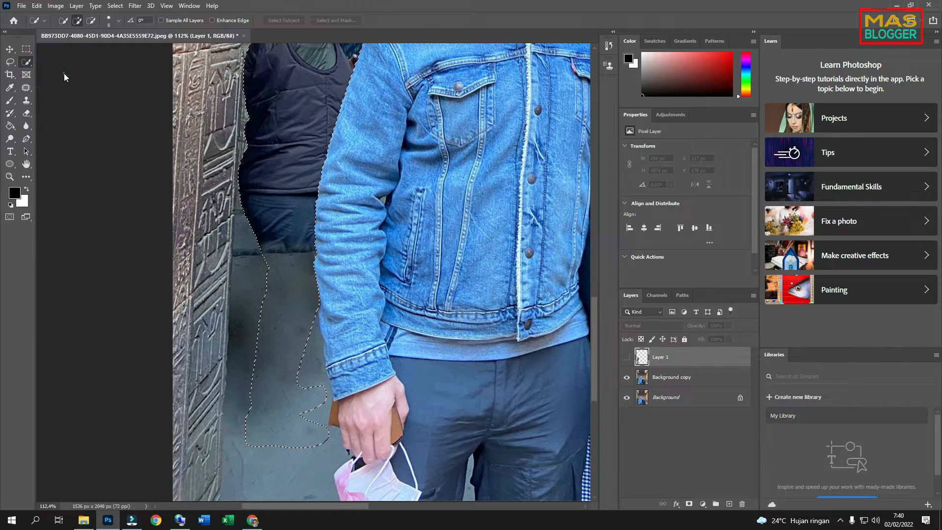
right_click(26, 62)
drag(277, 428, 271, 365)
mouse_move(270, 321)
mouse_down()
mouse_move(257, 259)
mouse_move(290, 294)
mouse_up()
alt+click(315, 402)
drag(275, 184, 303, 252)
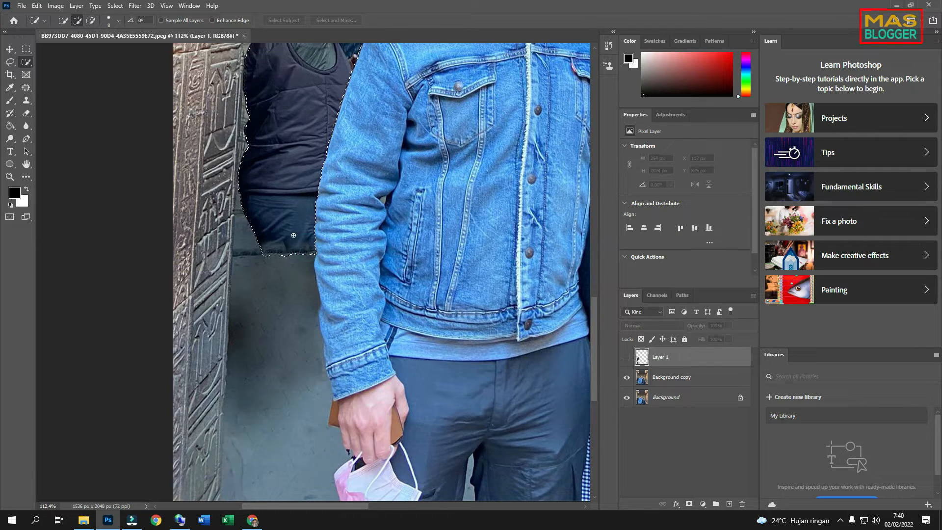
- Copy the selected upper body from Background copy to a new layer, reload its outline as a selection, and hide that layer
scroll(294, 235, up, 4)
click(696, 377)
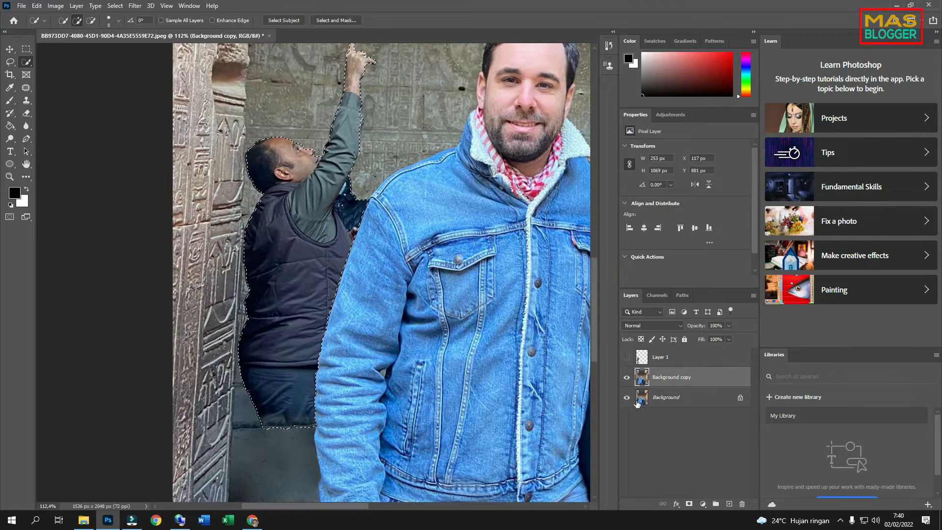
scroll(301, 160, down, 2)
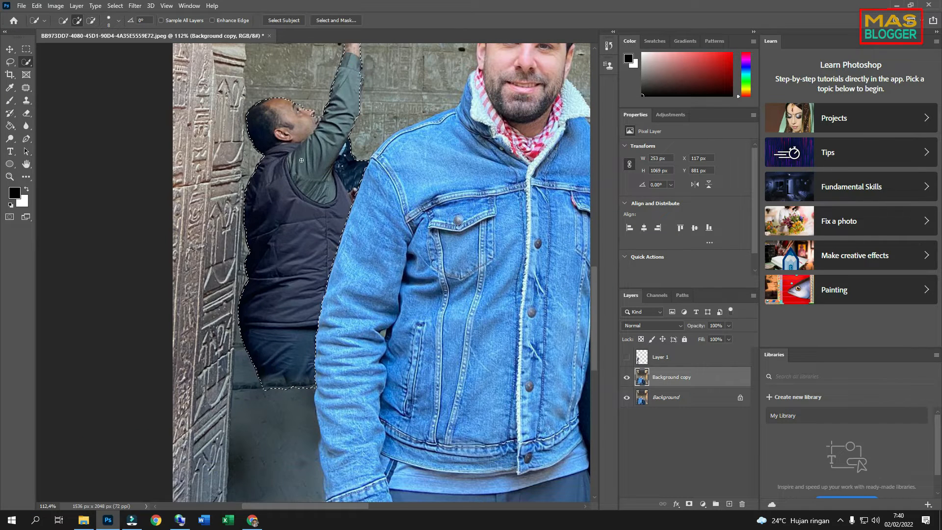
scroll(301, 160, down, 5)
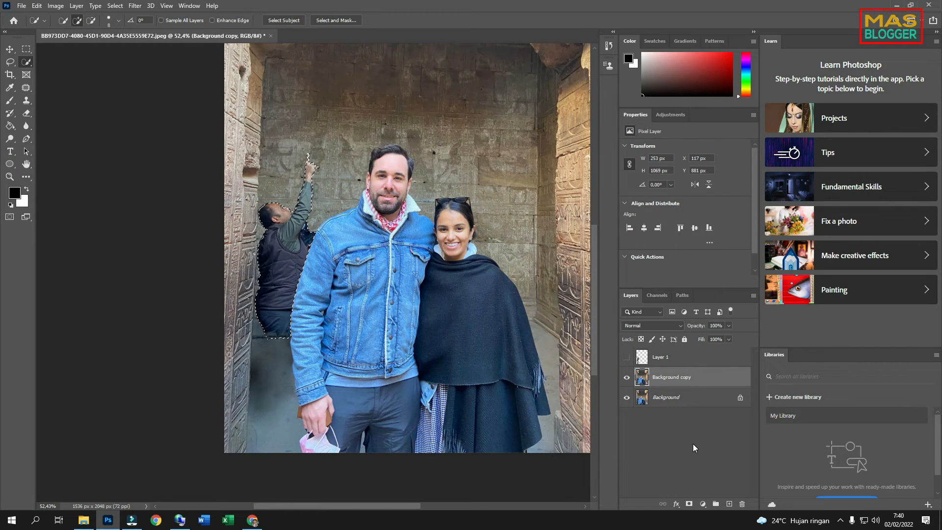
key(ctrl+j)
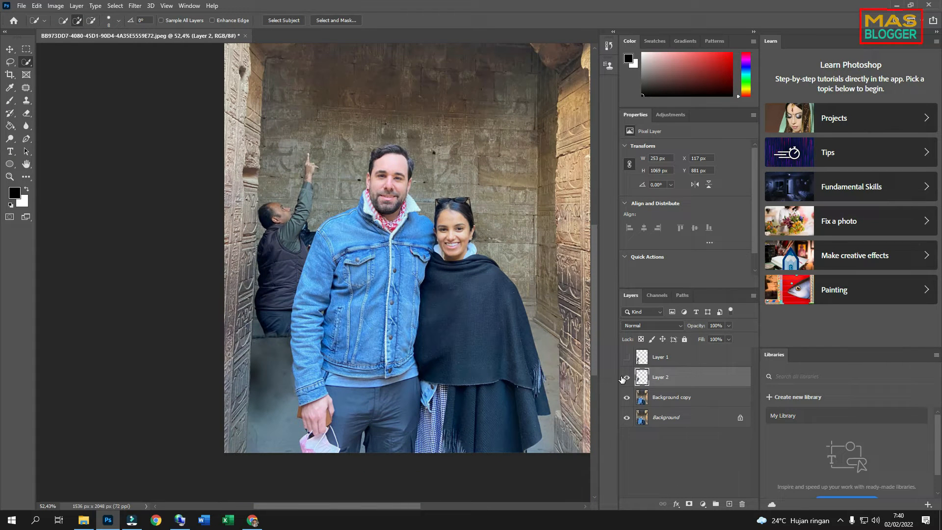
ctrl+click(642, 379)
click(627, 377)
click(705, 402)
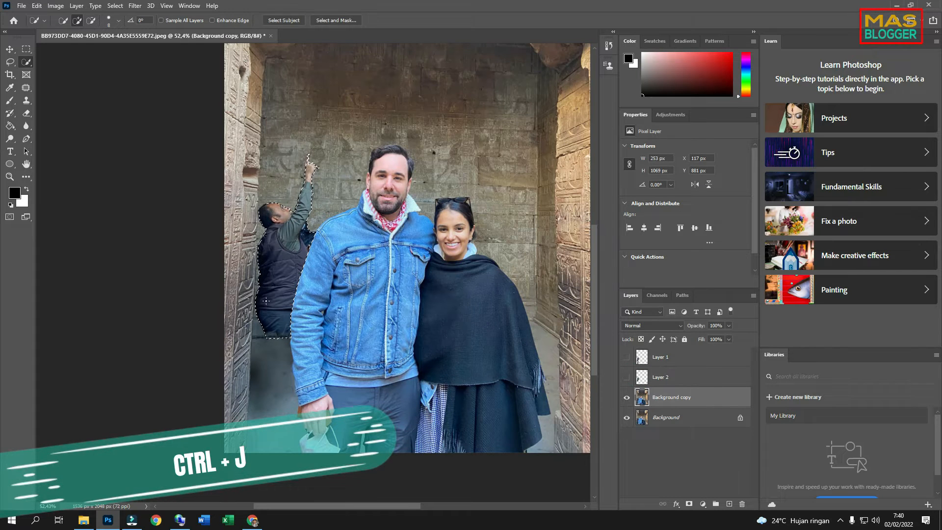
- Try to patch the selected upper body on Background copy with clean wall texture using the Patch Tool, and undo it
right_click(27, 62)
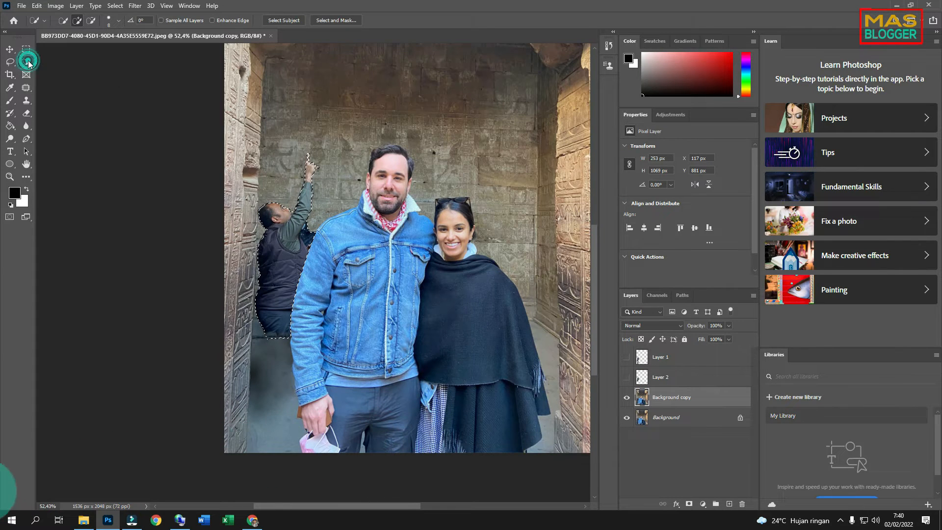
right_click(26, 87)
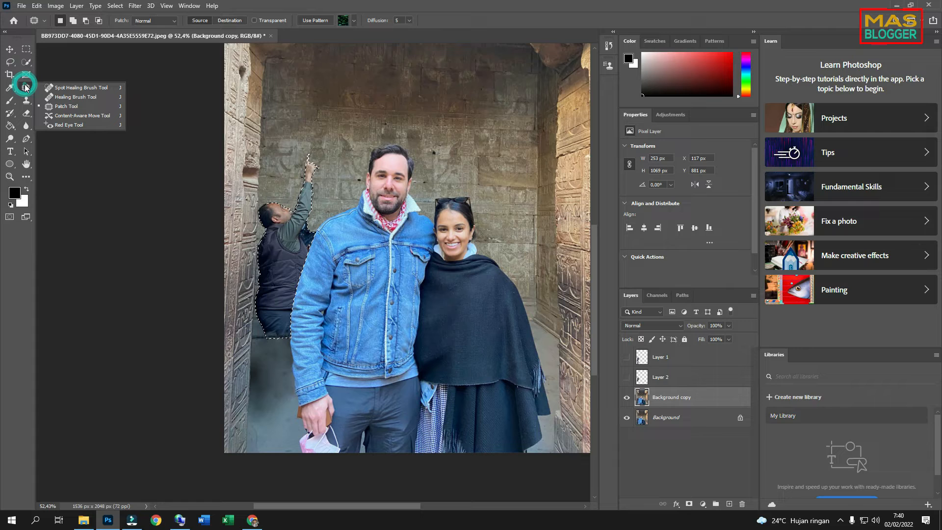
click(57, 106)
mouse_move(273, 265)
mouse_down()
mouse_move(262, 249)
mouse_move(441, 206)
mouse_move(494, 167)
mouse_move(428, 134)
mouse_move(334, 141)
mouse_move(342, 128)
mouse_up()
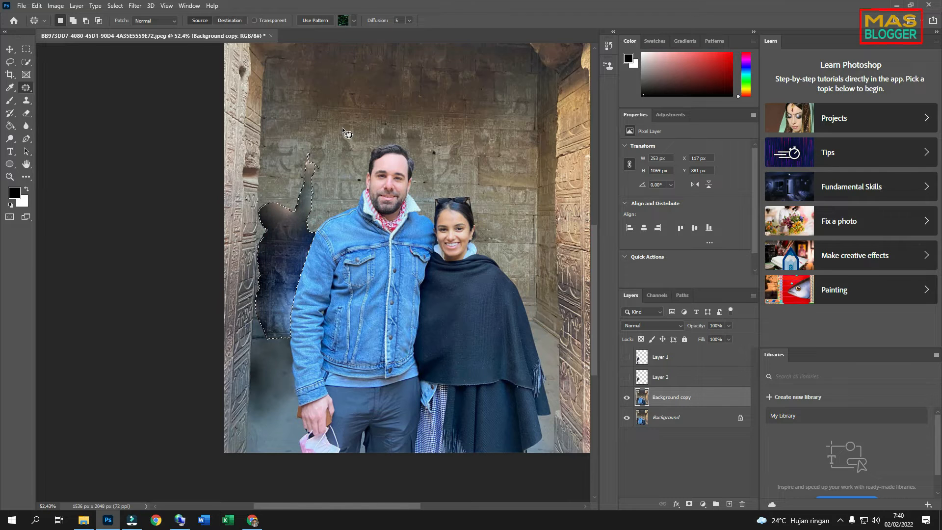
drag(279, 256, 498, 172)
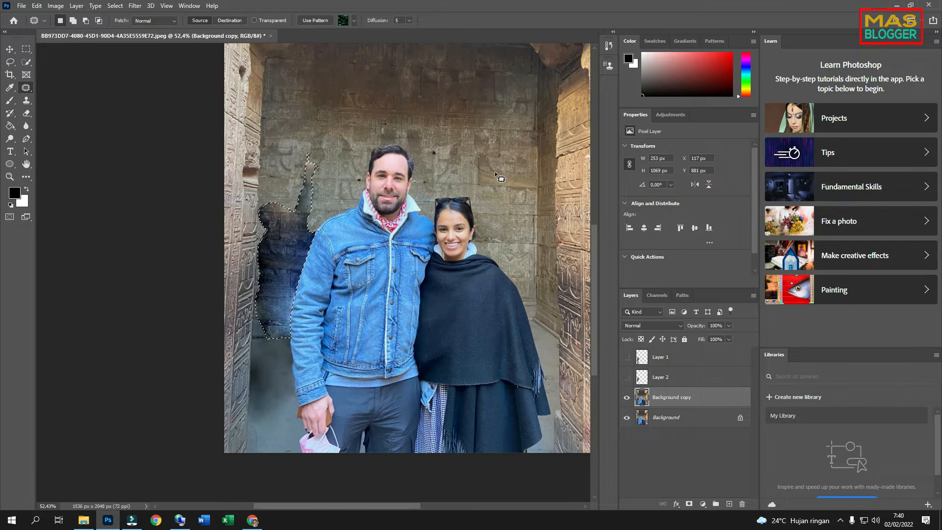
key(ctrl+z)
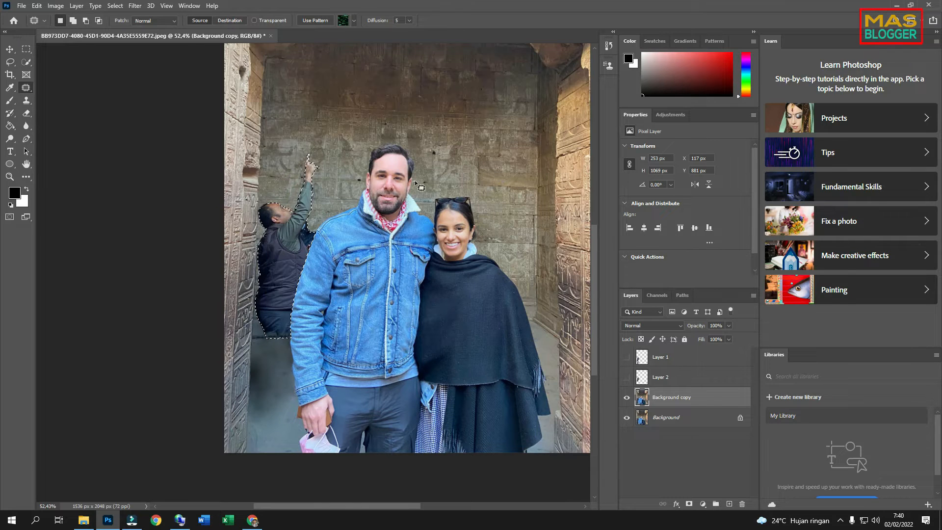
- Set up the Clone Stamp Tool with a horizontally flipped source in the Clone Source settings
scroll(352, 161, up, 1)
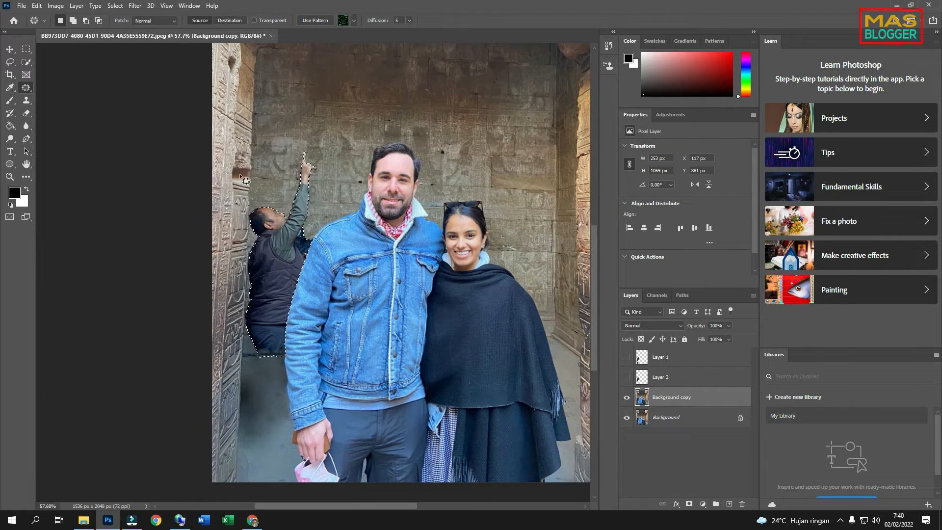
click(27, 101)
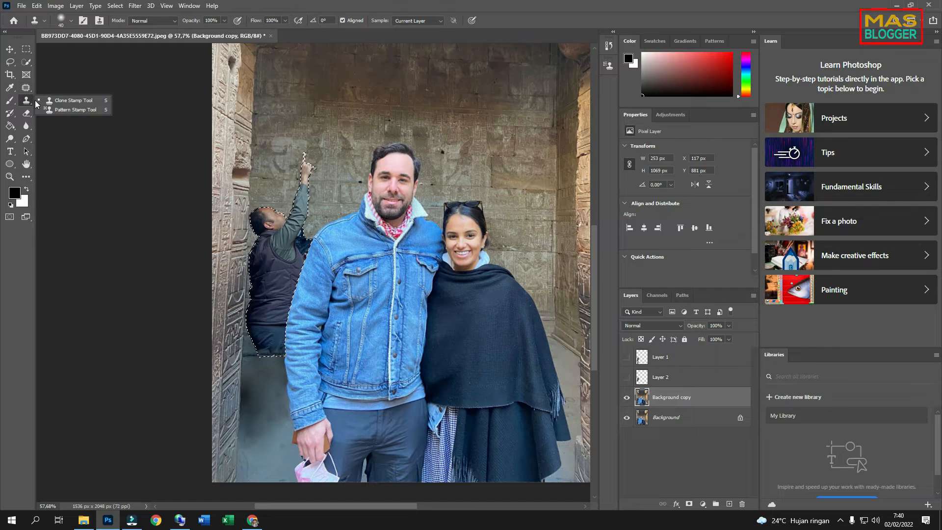
click(167, 6)
mouse_move(189, 5)
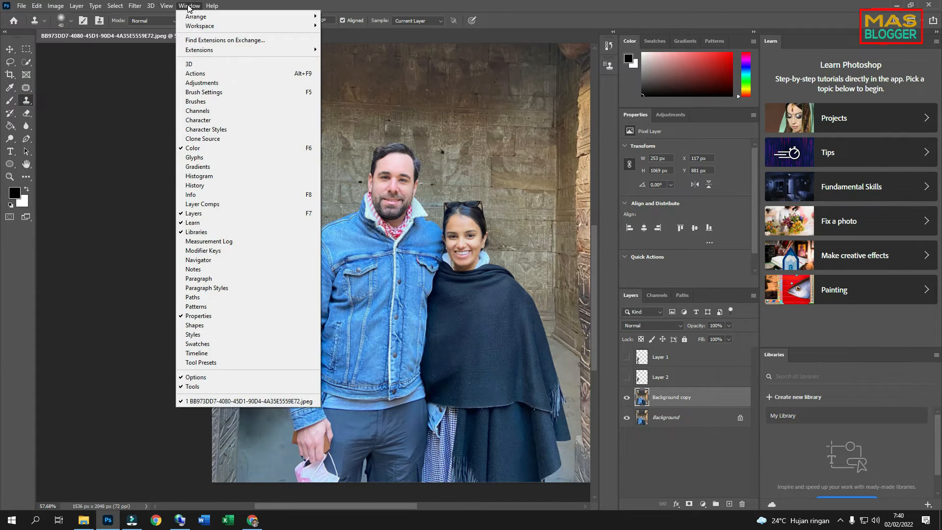
click(226, 138)
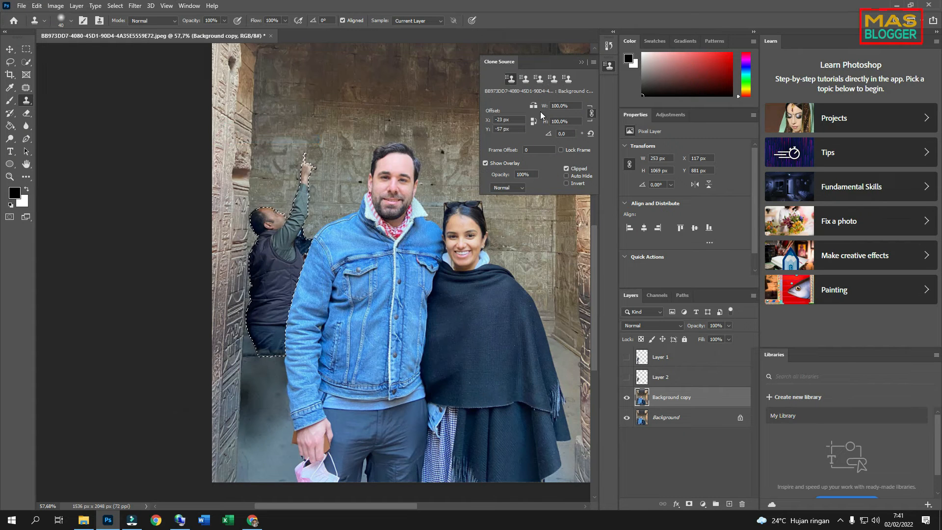
drag(545, 60, 369, 60)
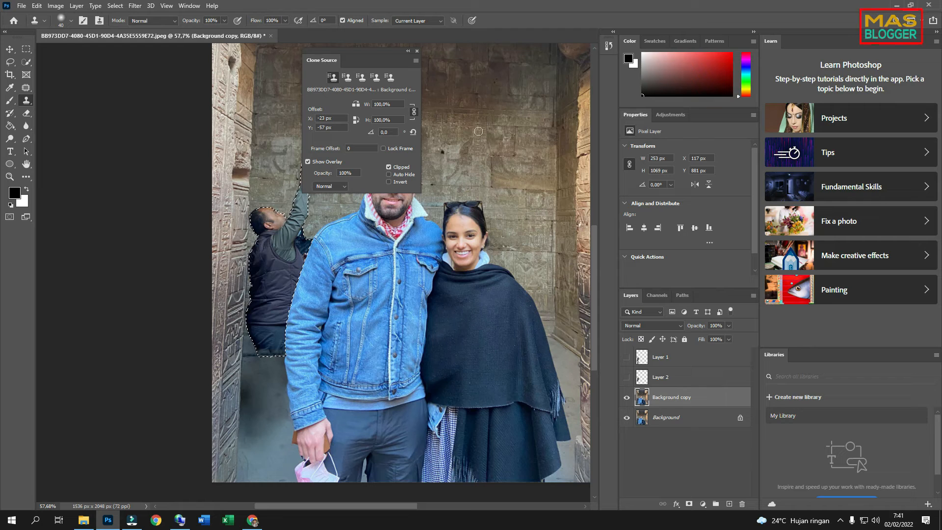
drag(371, 57, 436, 62)
click(421, 109)
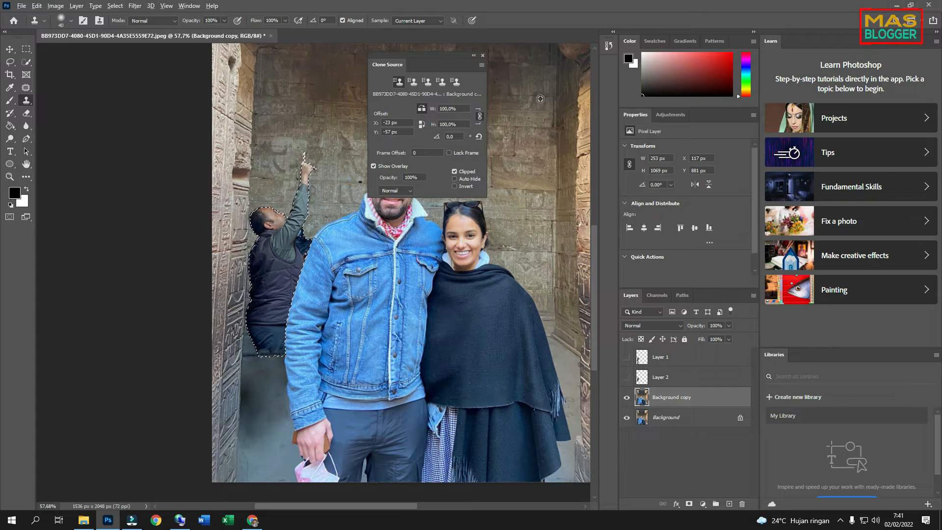
- Clone the mirrored wall and column edge from the woman's side over the selected man, and collapse the Clone Source settings
alt+click(542, 127)
mouse_move(309, 169)
mouse_down()
mouse_move(287, 235)
mouse_move(279, 346)
mouse_move(269, 343)
mouse_up()
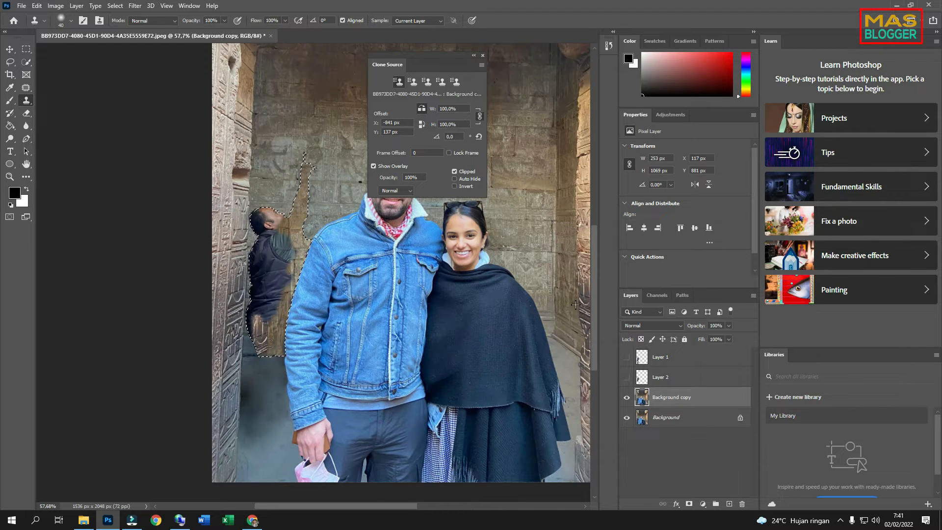
mouse_move(294, 239)
mouse_down()
mouse_move(255, 258)
mouse_move(264, 233)
mouse_move(279, 224)
mouse_move(263, 286)
mouse_up()
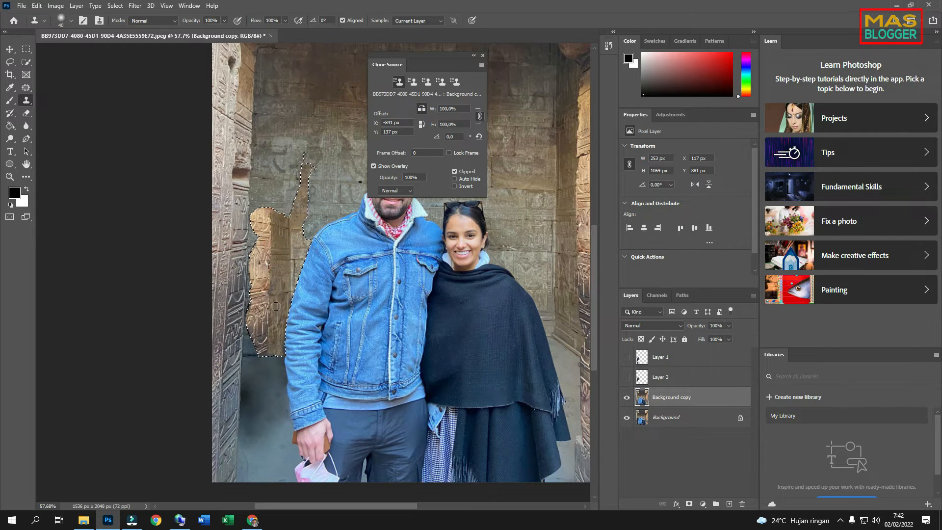
click(473, 55)
scroll(265, 294, up, 2)
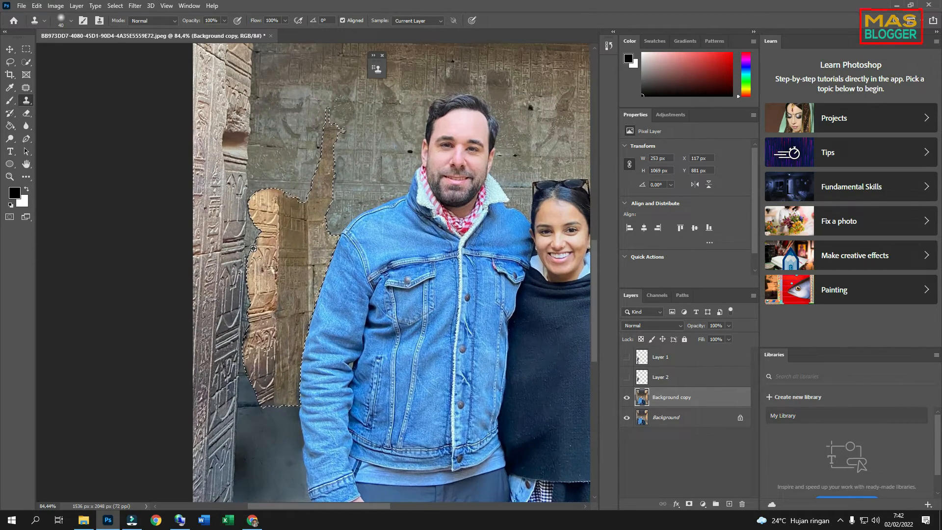
scroll(210, 285, down, 2)
scroll(300, 204, up, 6)
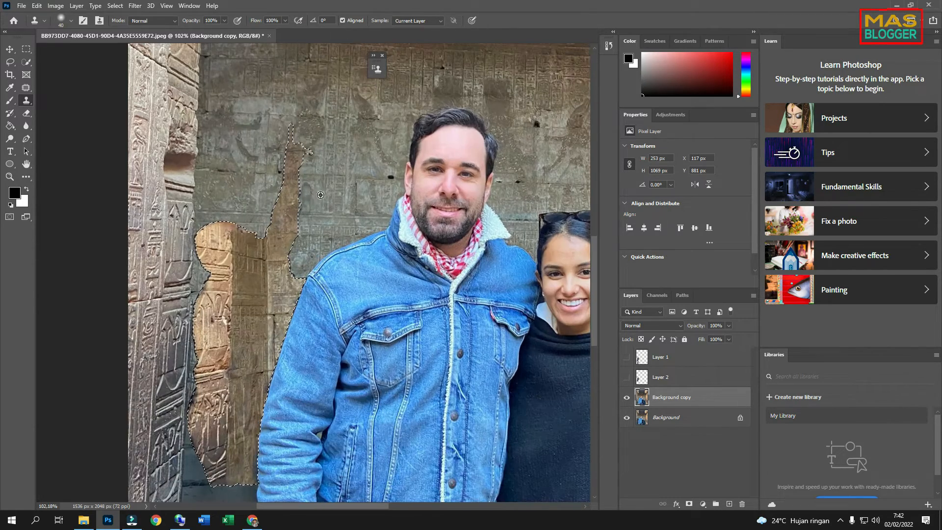
- Try to patch the selected cloned area with clean back-wall texture using the Patch Tool, and deselect it
click(25, 89)
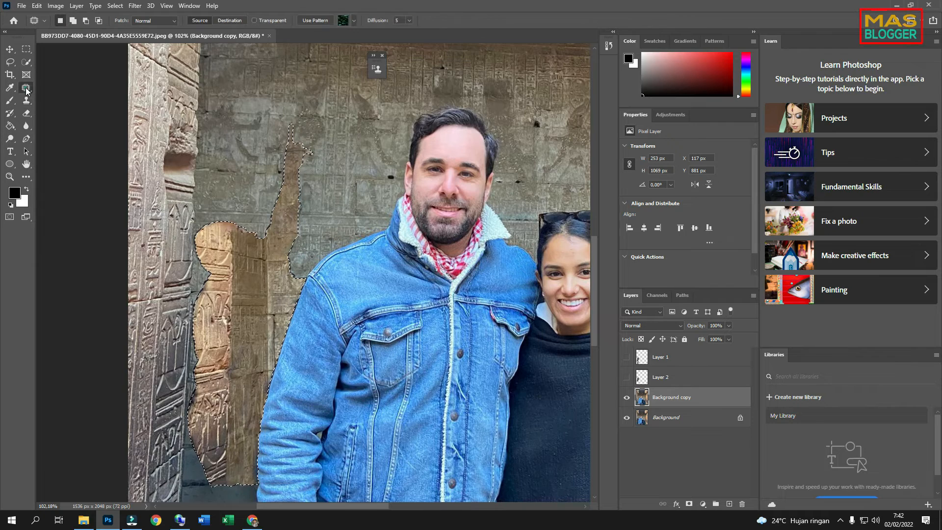
scroll(205, 309, down, 6)
drag(206, 312, 415, 145)
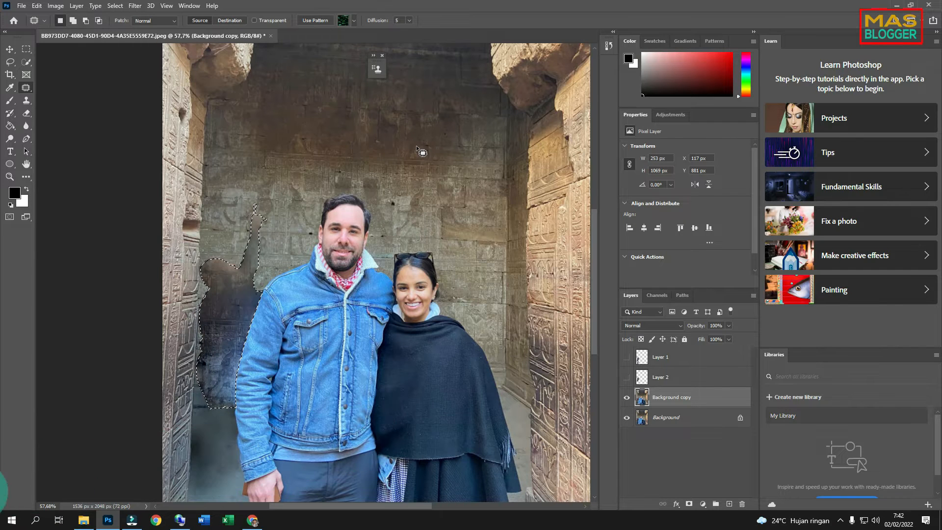
drag(235, 281, 474, 189)
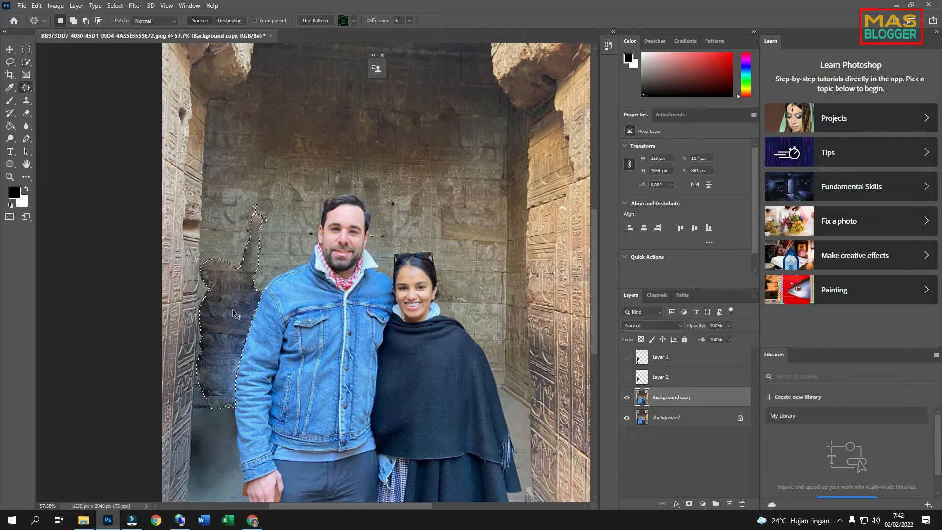
drag(228, 332, 481, 255)
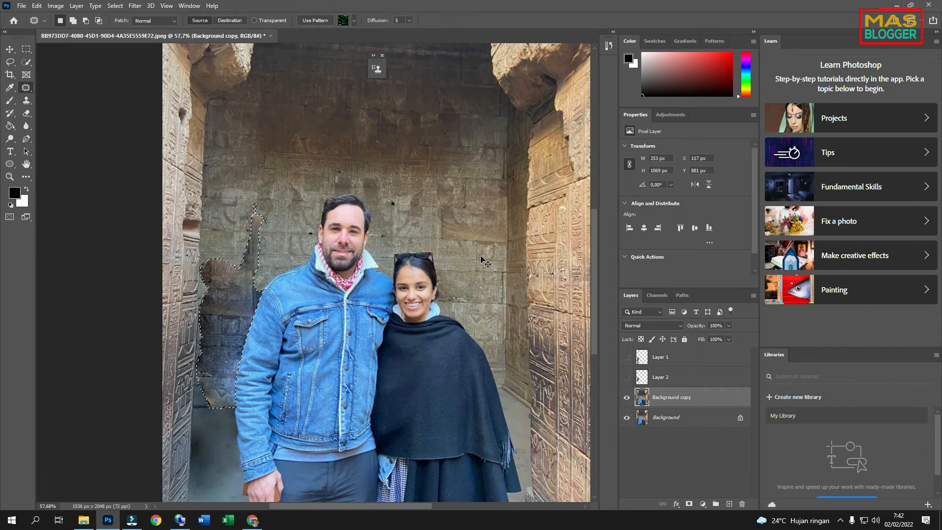
key(ctrl+d)
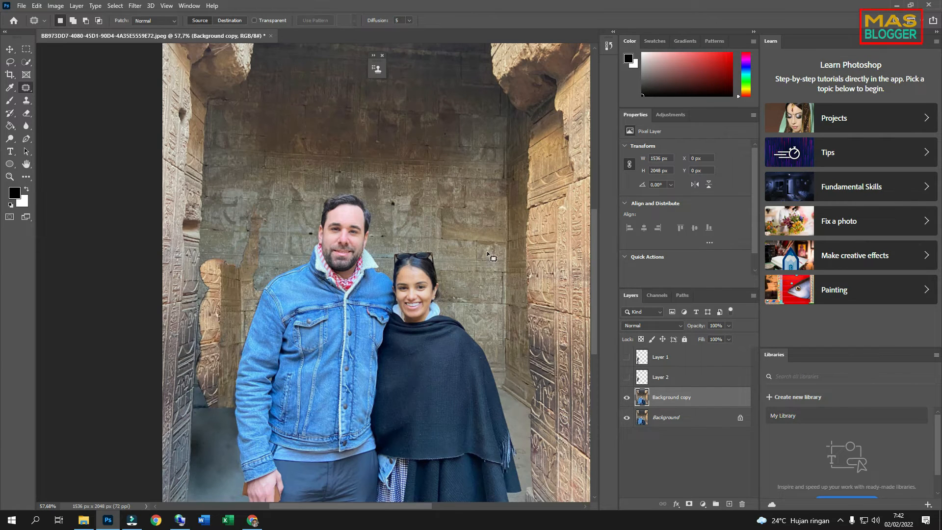
- Outline the cloned area between the carved column and denim sleeve, patch it with clean wall above the woman, and deselect
scroll(211, 393, up, 3)
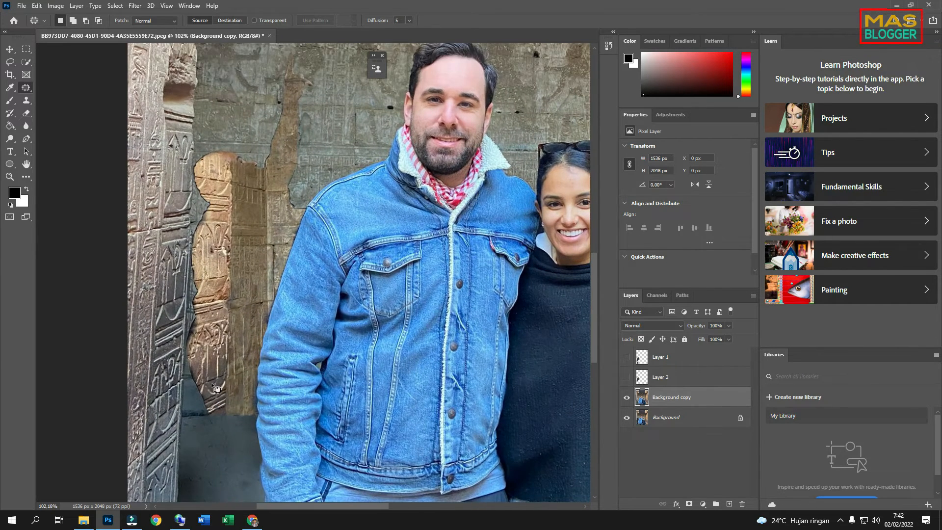
scroll(211, 381, down, 2)
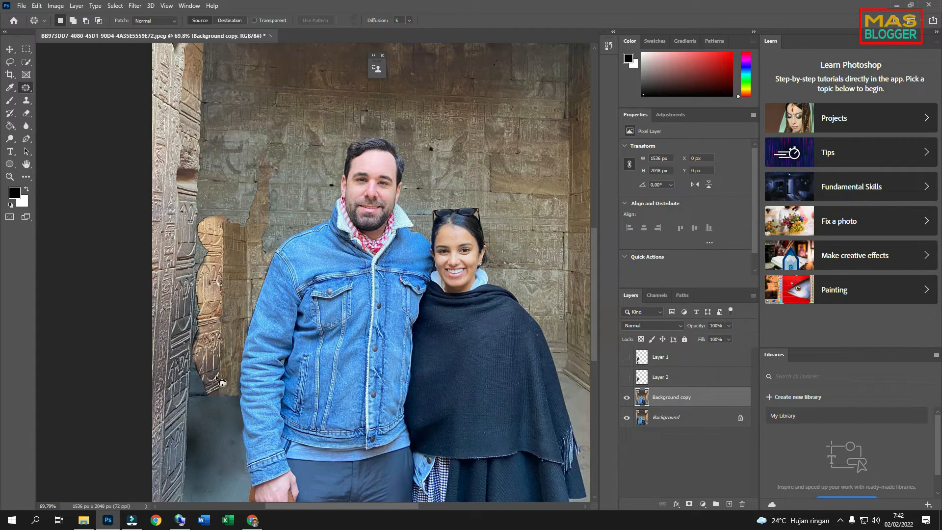
mouse_move(224, 393)
mouse_down()
mouse_move(195, 387)
mouse_move(192, 374)
mouse_move(199, 221)
mouse_move(267, 166)
mouse_up()
mouse_move(291, 183)
mouse_down()
mouse_move(231, 353)
mouse_move(229, 393)
mouse_up()
drag(246, 296, 537, 178)
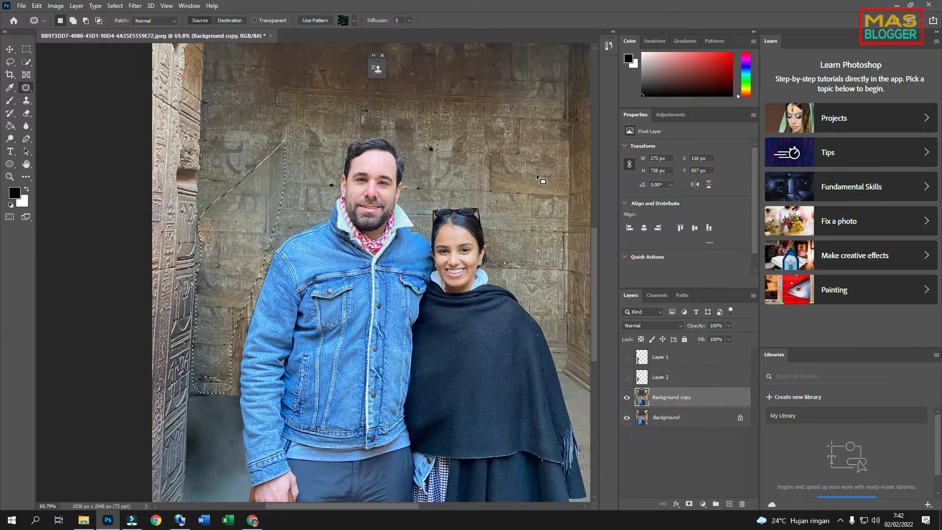
key(ctrl+d)
scroll(202, 233, up, 3)
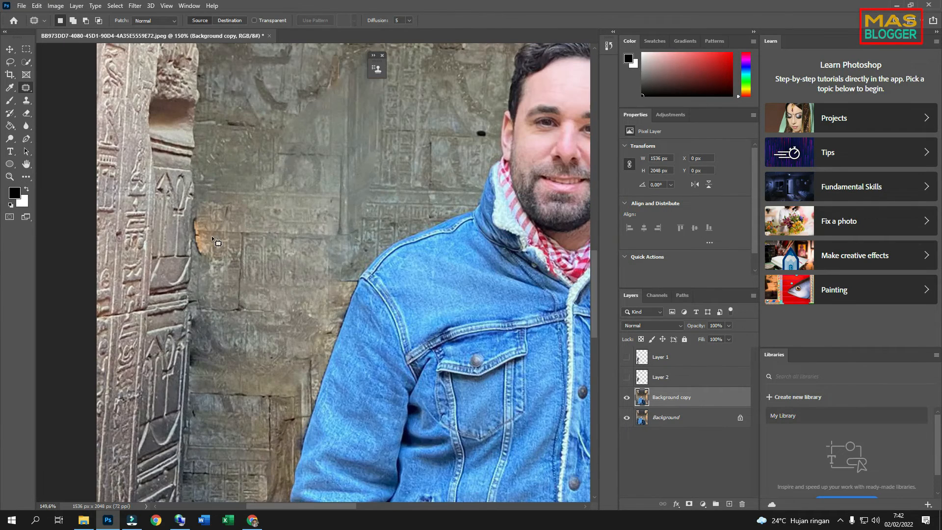
- Patch the orange-tinted wall spot beside the carved column with clean wall from above it, and deselect
mouse_move(239, 262)
mouse_down()
mouse_move(201, 265)
mouse_move(191, 220)
mouse_move(228, 232)
mouse_move(239, 253)
mouse_move(248, 153)
mouse_up()
click(255, 230)
scroll(255, 230, down, 5)
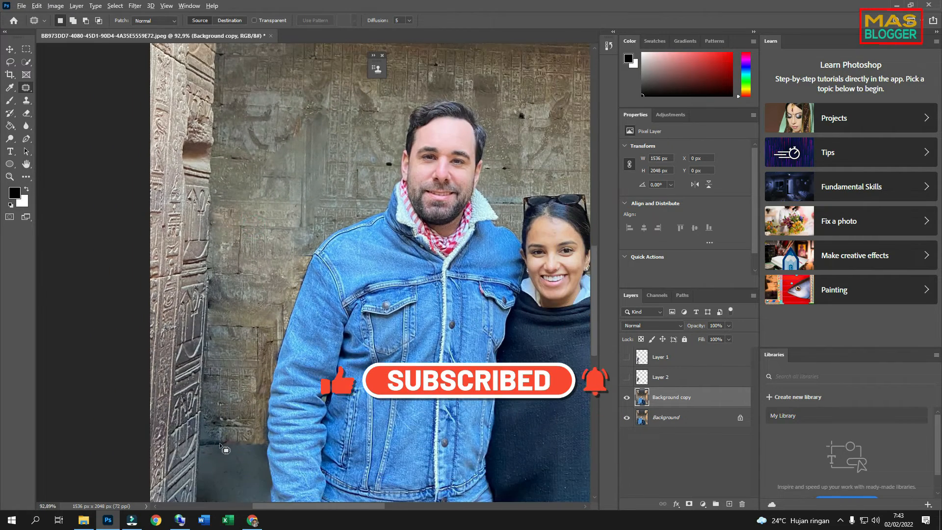
- Outline the lower wall between the carved column and denim sleeve, patch it with clean wall above the woman, and deselect
scroll(235, 442, up, 6)
mouse_move(222, 441)
mouse_down()
mouse_move(295, 440)
mouse_move(307, 428)
mouse_move(309, 395)
mouse_up()
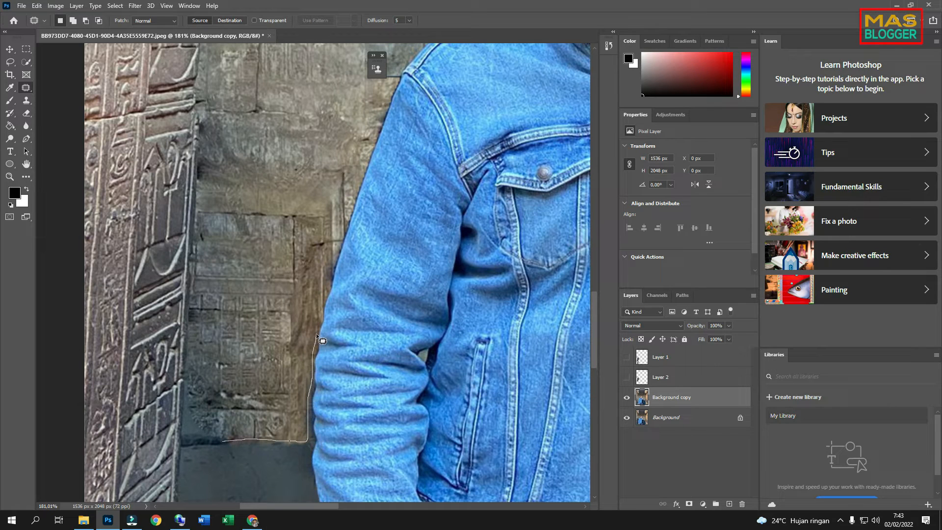
drag(331, 276, 346, 216)
mouse_move(334, 183)
mouse_down()
mouse_move(296, 180)
mouse_move(258, 400)
mouse_move(223, 442)
mouse_up()
scroll(203, 371, down, 5)
drag(246, 323, 558, 122)
key(ctrl+d)
- Patch the uneven spot on the lower wall near the floor line with wall texture just above it, and deselect
scroll(216, 407, up, 5)
mouse_move(243, 402)
mouse_down()
mouse_move(303, 402)
mouse_move(226, 379)
mouse_move(579, 276)
mouse_move(225, 314)
mouse_up()
scroll(123, 395, down, 5)
key(ctrl+d)
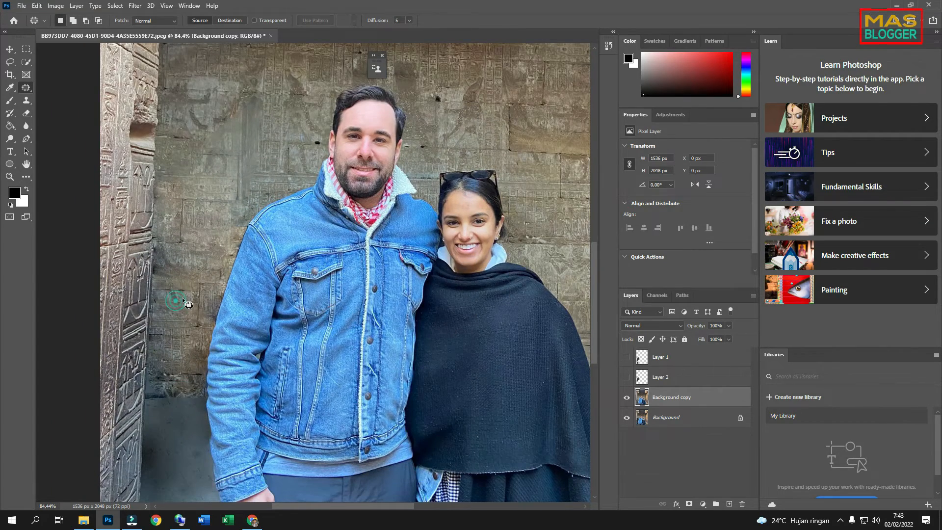
- Outline the smudged wall above the man's shoulder, patch it with clean wall above the woman, and deselect
scroll(177, 316, up, 3)
scroll(179, 321, up, 3)
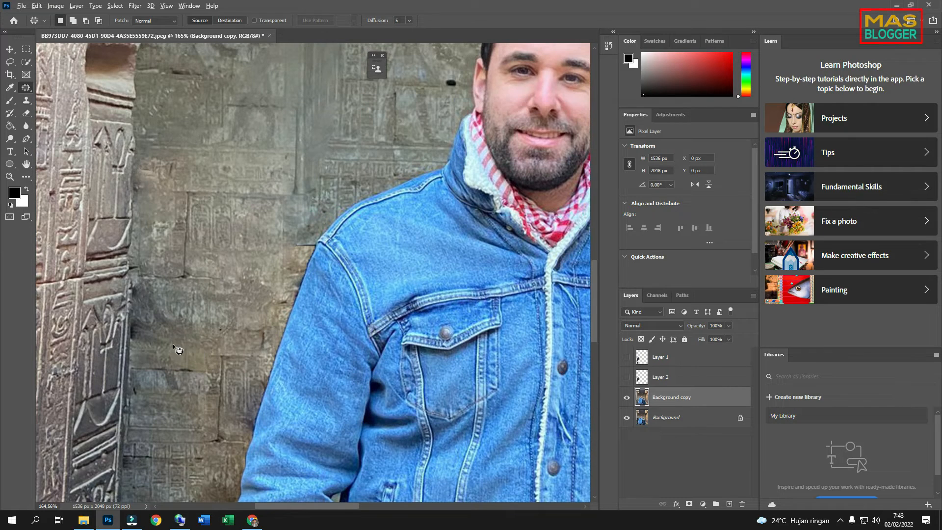
scroll(173, 345, down, 2)
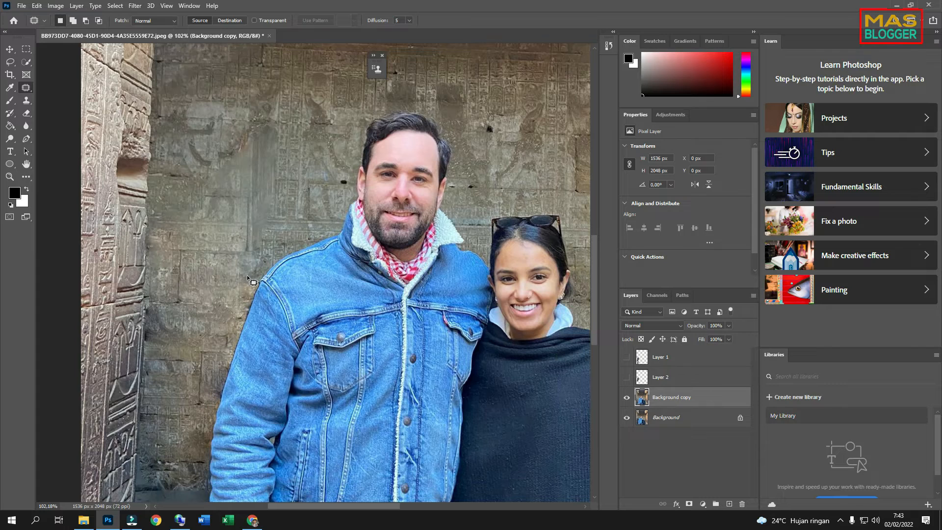
mouse_move(239, 278)
mouse_down()
mouse_move(178, 170)
mouse_move(215, 114)
mouse_move(246, 97)
mouse_move(278, 117)
mouse_move(287, 176)
mouse_move(251, 281)
mouse_up()
scroll(174, 263, down, 2)
drag(210, 225, 430, 191)
key(ctrl+d)
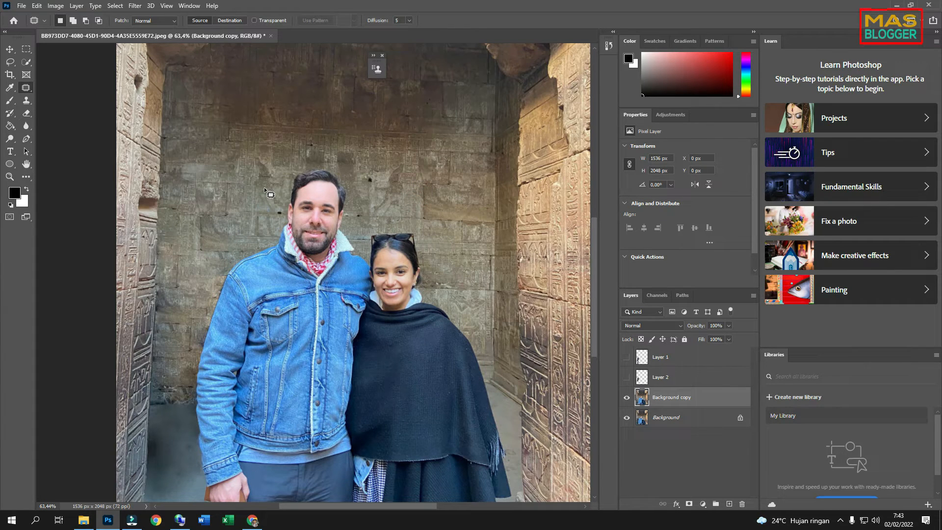
- Examine the patched wall between the carved column and the man for remaining blemishes
scroll(196, 269, up, 2)
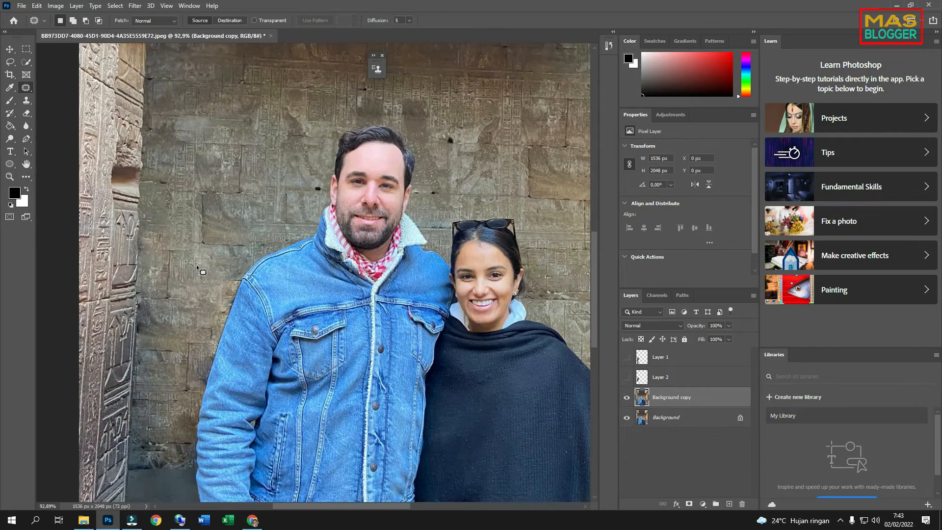
scroll(197, 269, down, 2)
scroll(206, 294, up, 6)
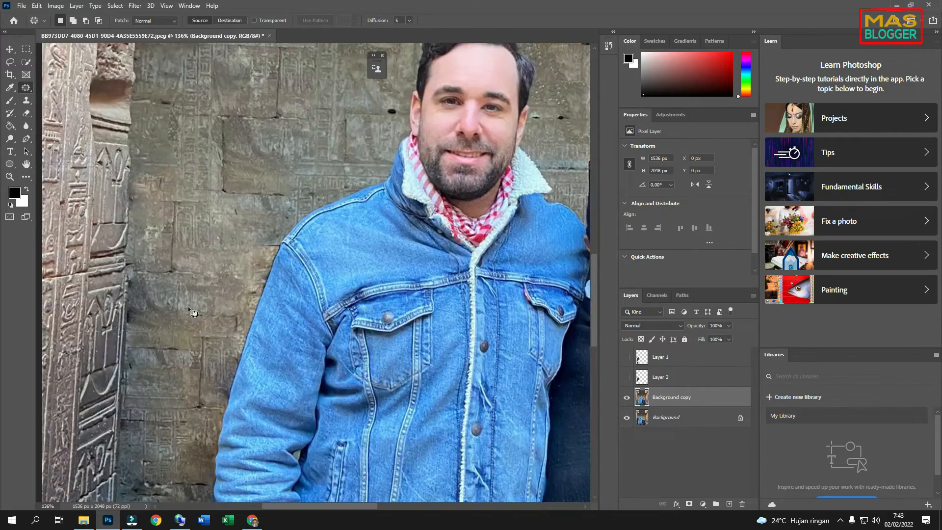
scroll(258, 276, down, 2)
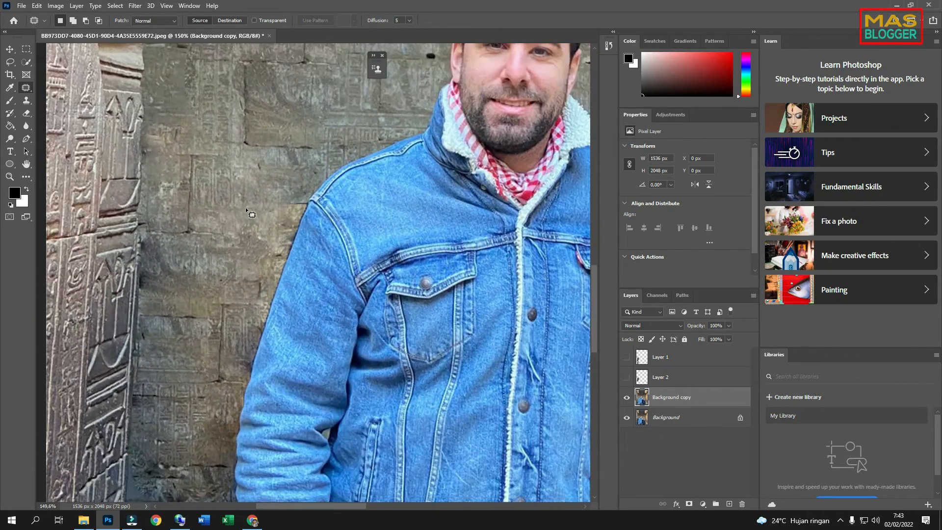
scroll(219, 357, down, 2)
scroll(187, 346, down, 2)
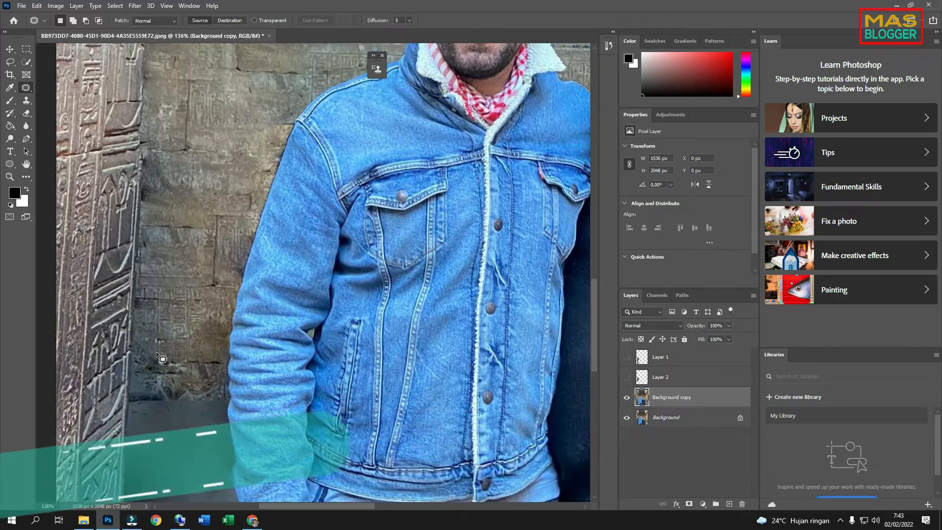
scroll(158, 355, down, 1)
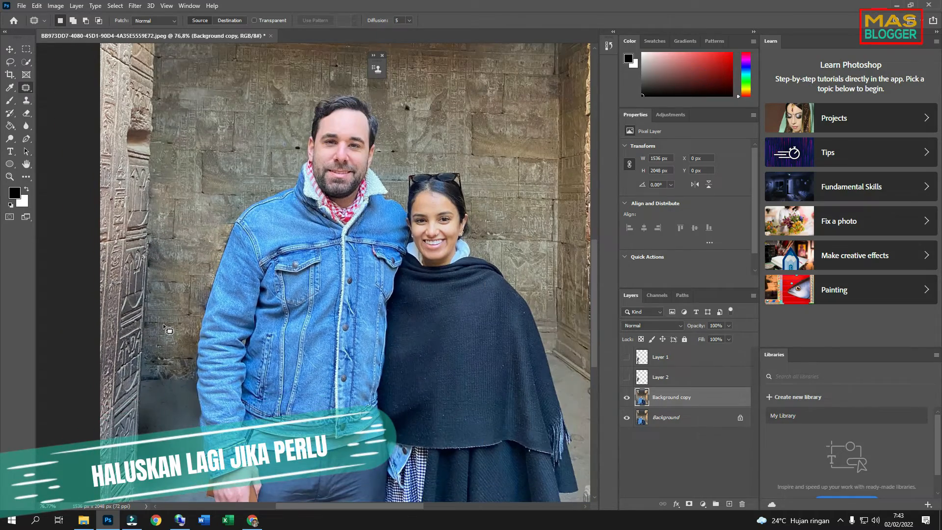
scroll(169, 293, up, 3)
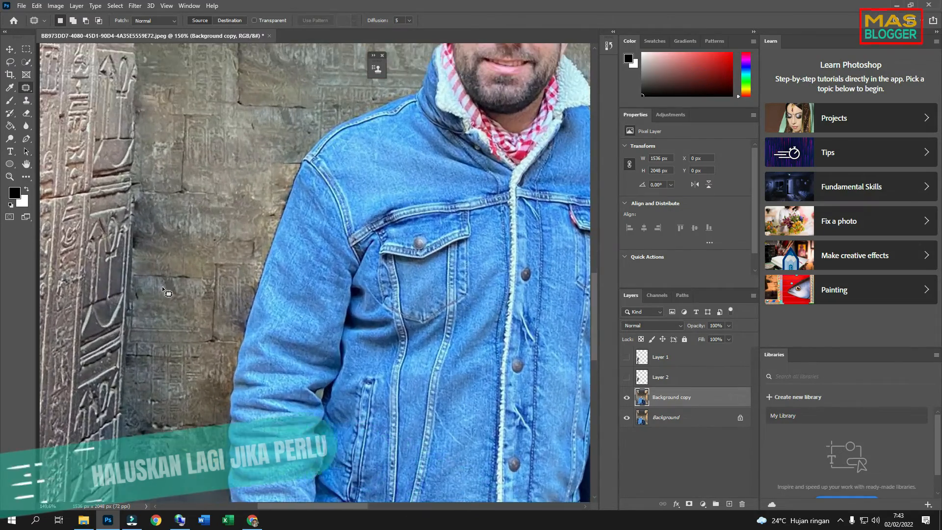
scroll(167, 294, down, 4)
scroll(182, 216, up, 1)
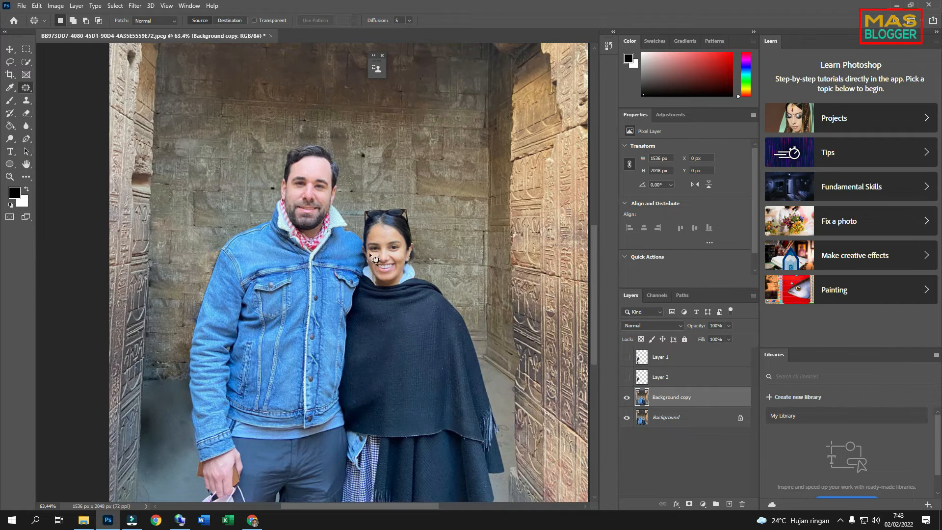
- Switch to the Clone Stamp Tool and show the Clone Source settings for retouching the face mask in the man's hand
scroll(180, 316, down, 6)
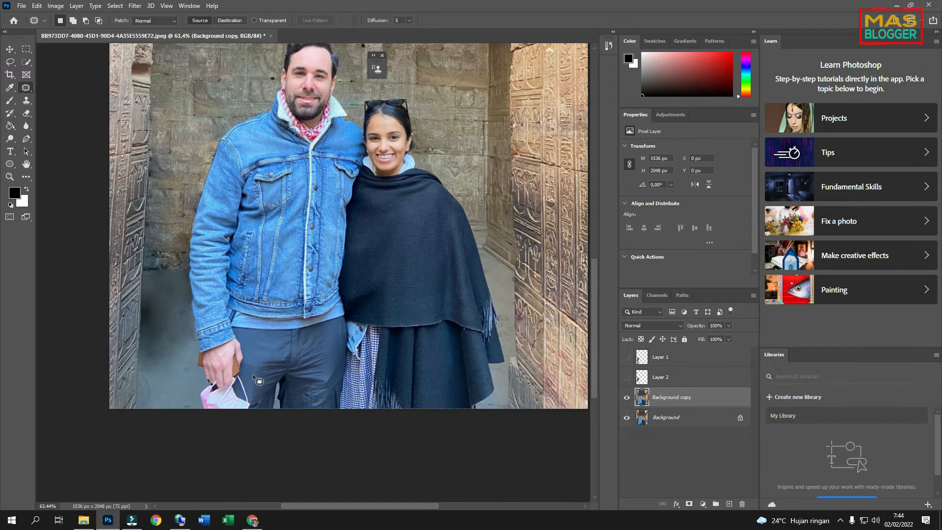
scroll(236, 403, up, 8)
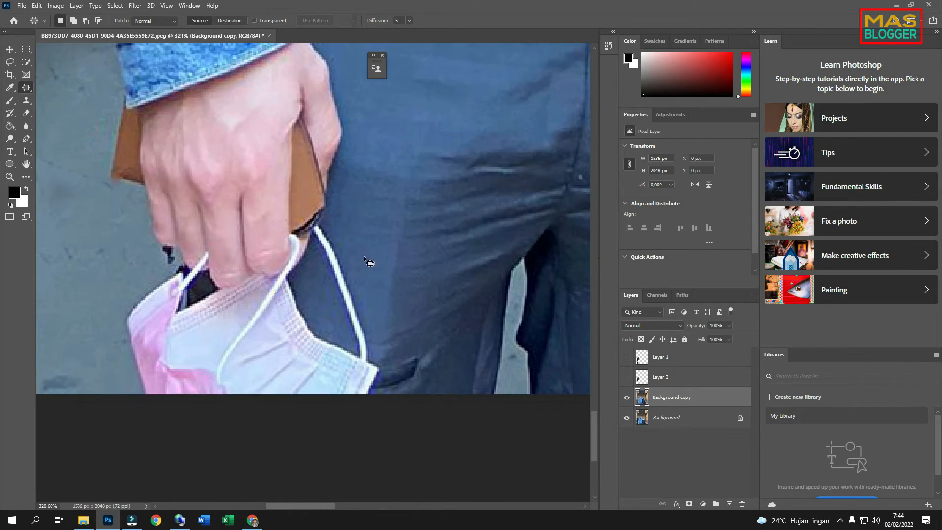
scroll(171, 284, down, 5)
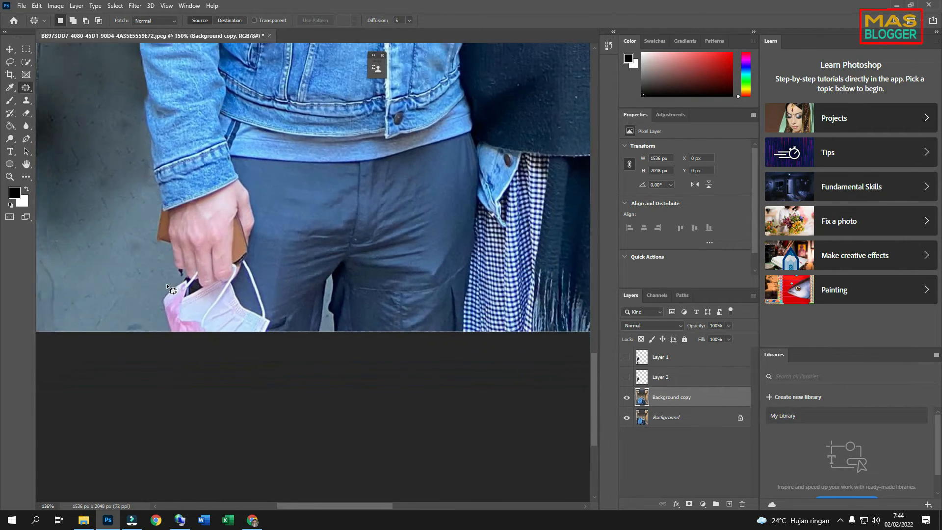
scroll(191, 296, up, 2)
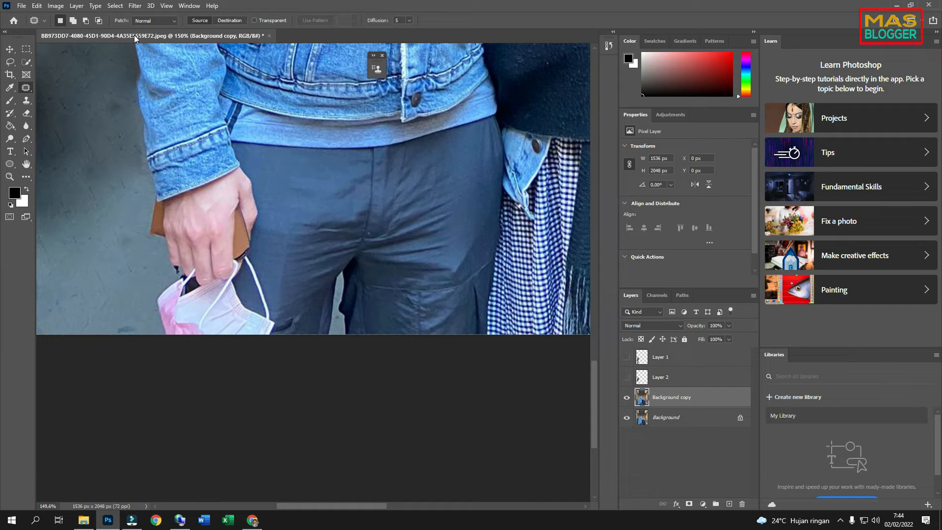
click(166, 5)
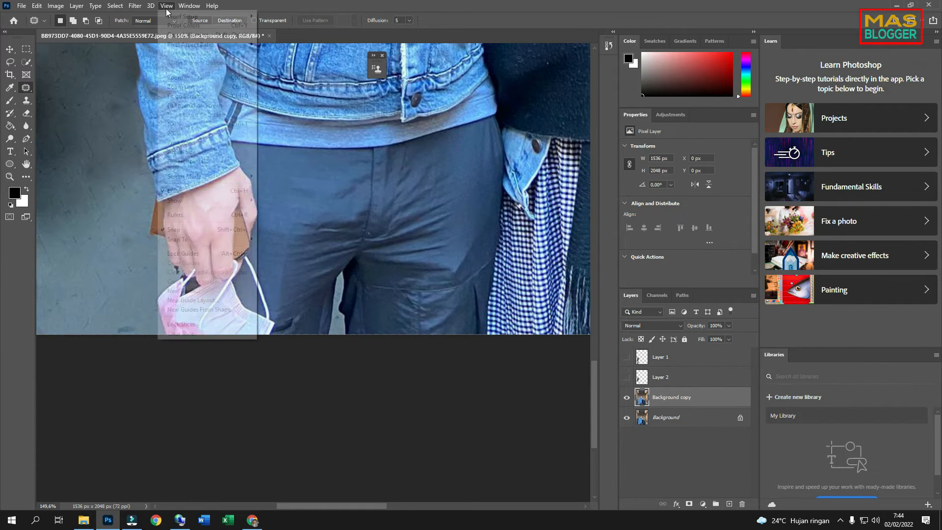
click(150, 6)
click(26, 89)
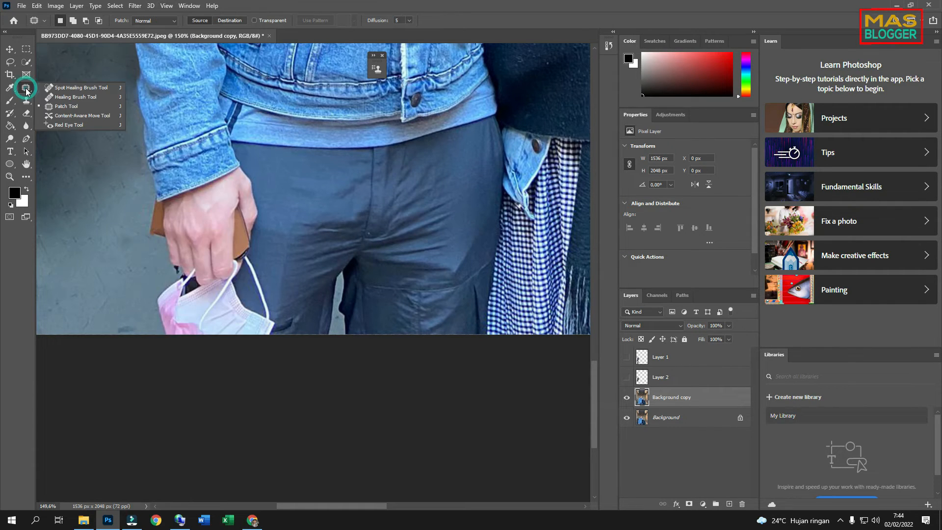
click(26, 101)
click(45, 101)
click(189, 5)
mouse_move(165, 6)
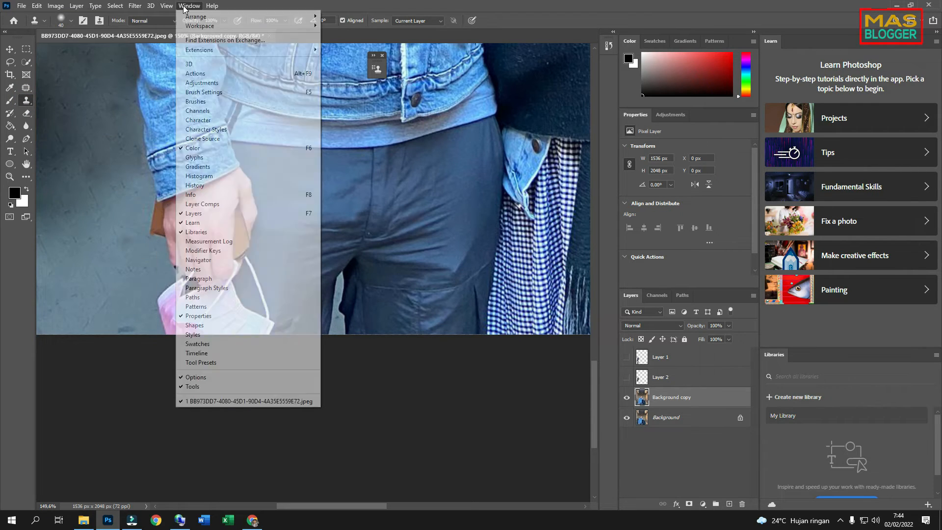
click(225, 139)
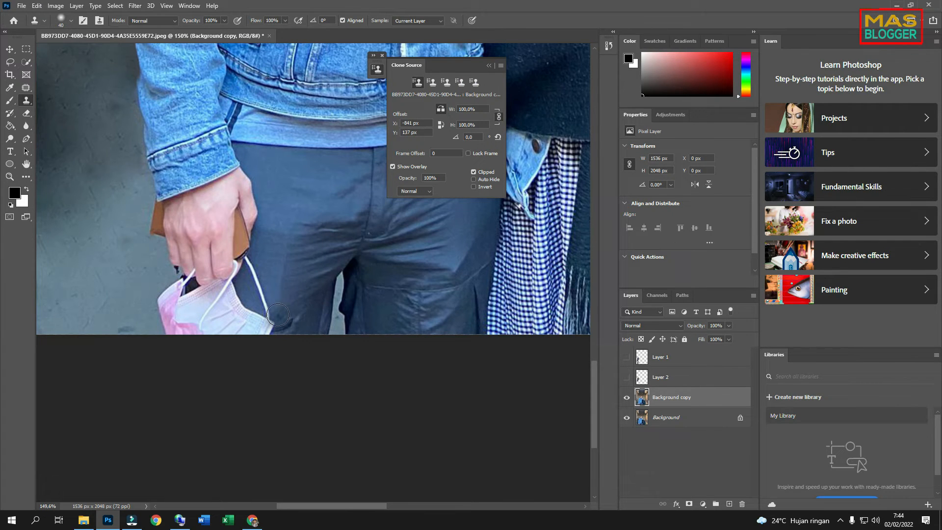
- Clone trouser fabric from the man's other leg over the face mask in his hand, using a brush size of 20
click(380, 301)
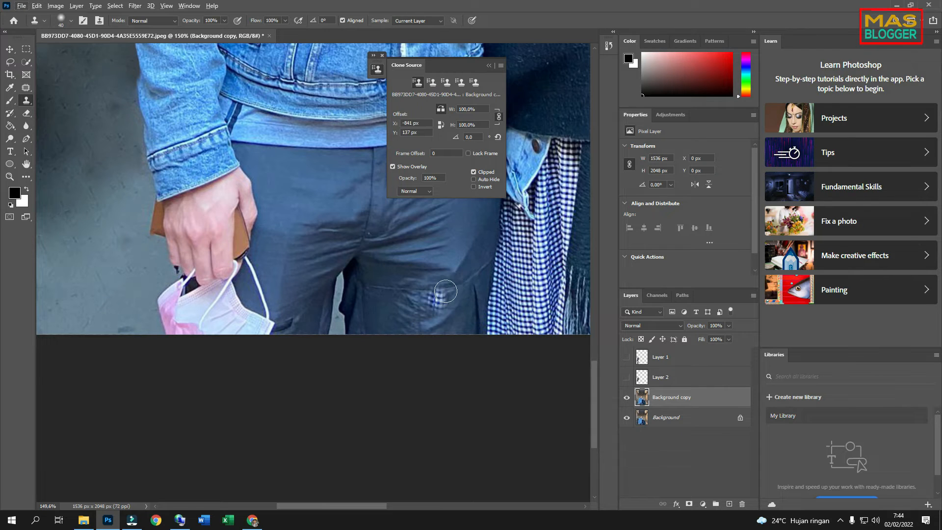
key(bracketleft)
key(bracketleft)
key(bracketleft)
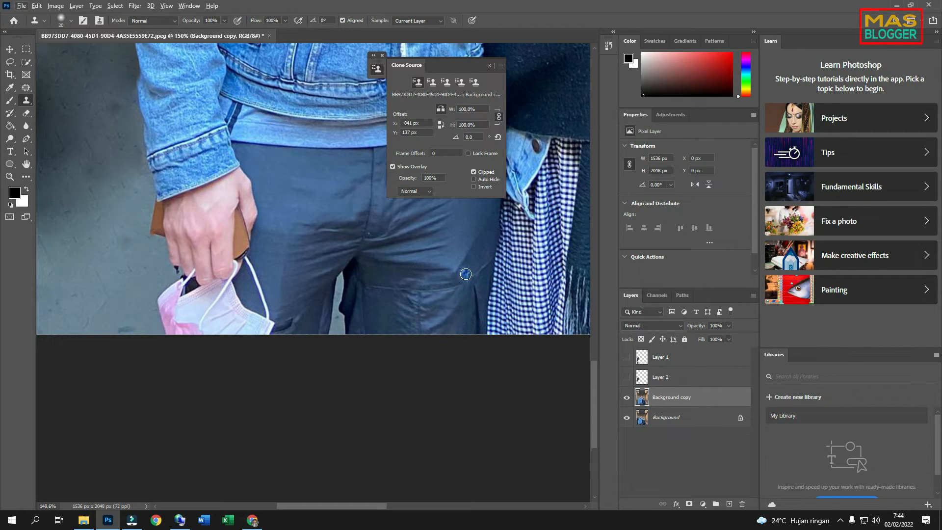
right_click(26, 102)
click(50, 100)
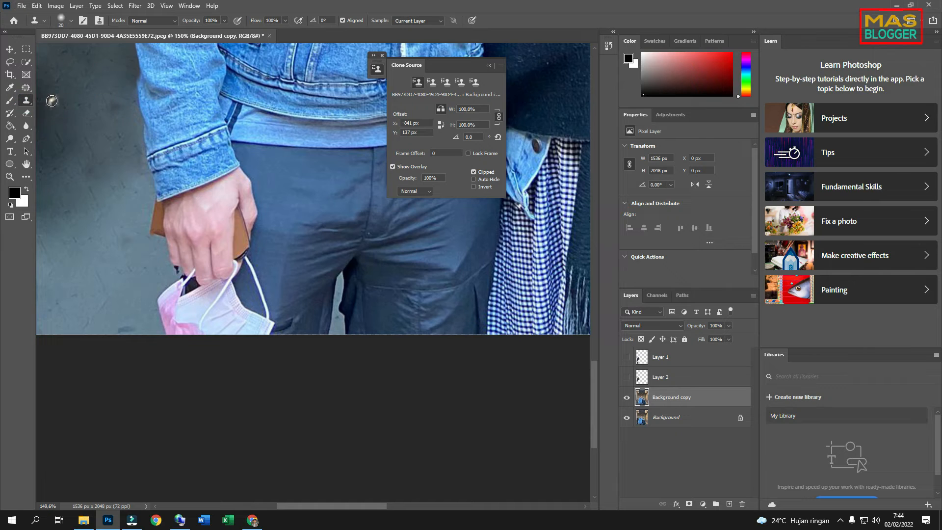
alt+click(479, 270)
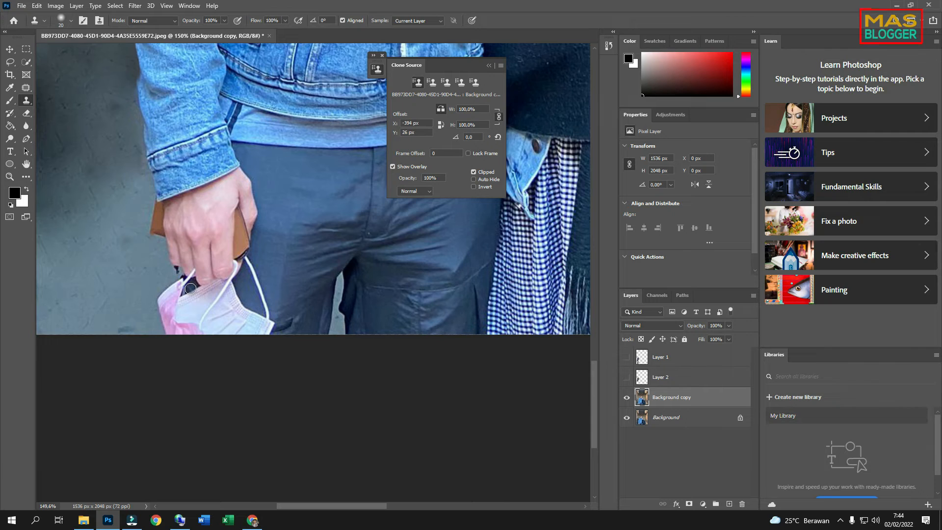
mouse_move(191, 286)
mouse_down()
mouse_move(243, 289)
mouse_move(216, 299)
mouse_move(247, 298)
mouse_move(225, 310)
mouse_move(270, 324)
mouse_move(247, 332)
mouse_move(256, 323)
mouse_move(232, 324)
mouse_move(188, 301)
mouse_move(178, 338)
mouse_up()
alt+click(424, 294)
drag(269, 314, 249, 260)
- Clone nearby clean areas over the mask remnants along the fingers and the outer trouser edge
scroll(142, 314, up, 10)
alt+click(136, 253)
drag(234, 229, 186, 282)
alt+click(174, 239)
mouse_move(233, 270)
mouse_down()
mouse_move(169, 301)
mouse_move(235, 355)
mouse_move(236, 281)
mouse_up()
alt+click(145, 240)
drag(229, 200, 227, 204)
scroll(142, 245, down, 10)
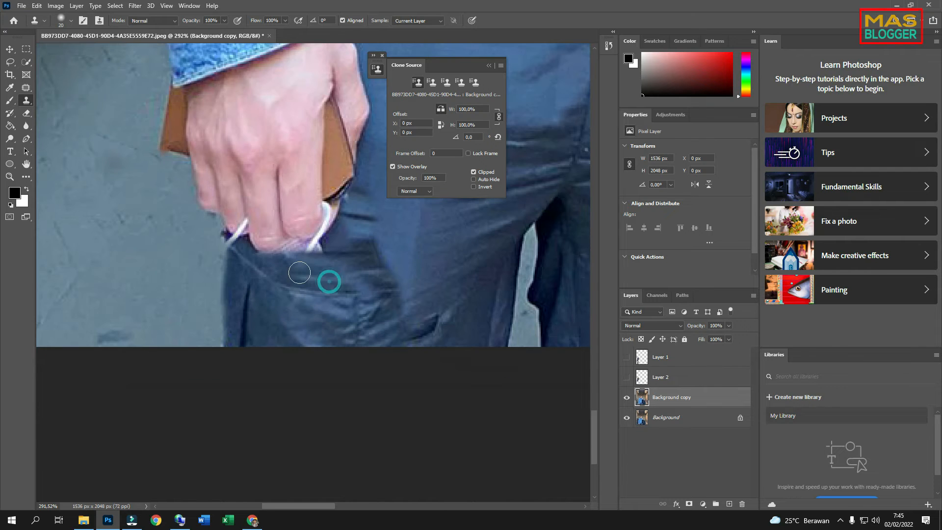
scroll(362, 246, up, 3)
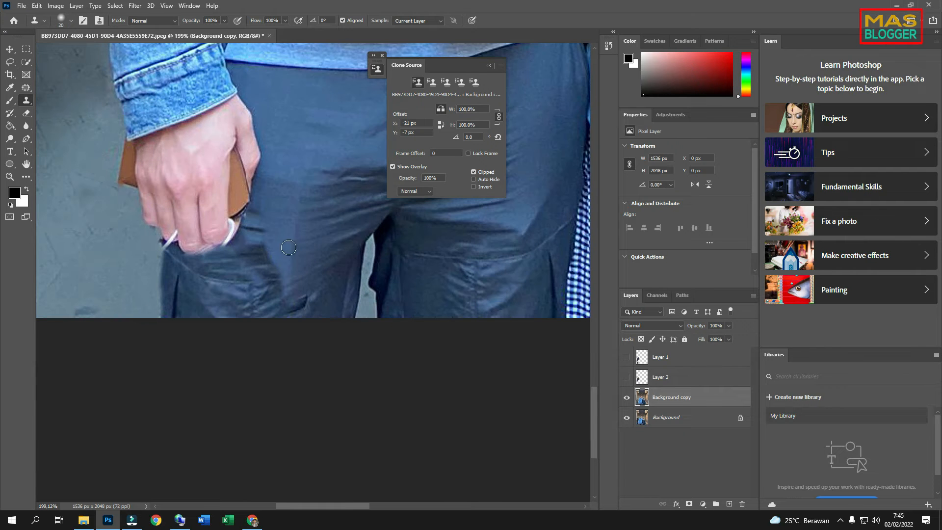
- Outline the cloned trouser area below the hand with the Patch Tool, patch it with smooth thigh fabric, and deselect
click(26, 88)
mouse_move(311, 312)
mouse_down()
mouse_move(243, 312)
mouse_move(182, 291)
mouse_move(193, 271)
mouse_move(261, 233)
mouse_move(298, 248)
mouse_move(314, 312)
mouse_up()
scroll(230, 301, down, 3)
scroll(233, 307, down, 2)
drag(230, 284, 283, 198)
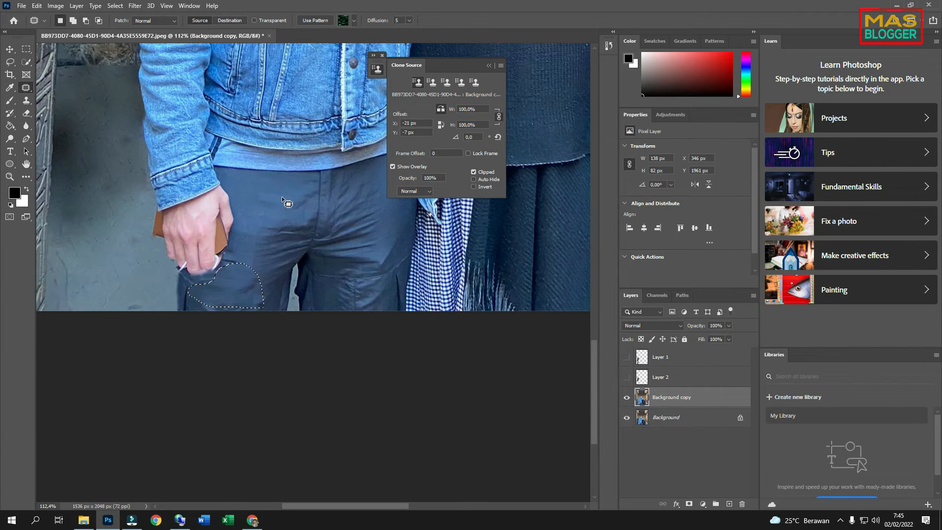
key(ctrl+d)
- Outline the uneven fabric at the trouser leg's lower edge, patch it with smooth fabric from the thigh, and deselect
scroll(271, 307, up, 2)
mouse_move(231, 321)
mouse_down()
mouse_move(184, 310)
mouse_move(239, 272)
mouse_up()
drag(276, 310, 278, 310)
scroll(142, 306, down, 2)
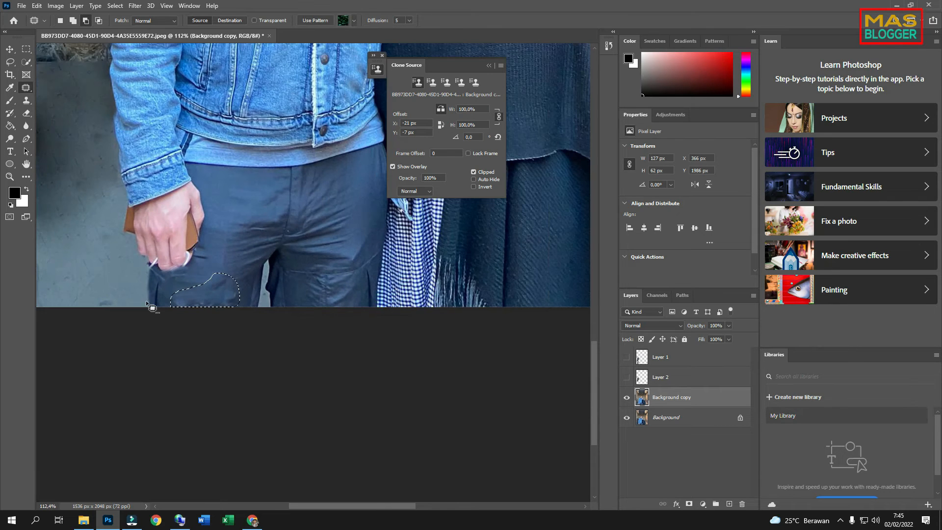
drag(225, 293, 266, 193)
key(ctrl+d)
- Patch the remaining creases and seams on the trouser leg beside the hand with smooth fabric from above, and deselect
scroll(228, 296, up, 3)
mouse_move(244, 305)
mouse_down()
mouse_move(215, 284)
mouse_move(248, 280)
mouse_move(246, 302)
mouse_move(254, 146)
mouse_move(212, 240)
mouse_move(224, 275)
mouse_move(239, 253)
mouse_move(239, 188)
mouse_move(226, 174)
mouse_move(255, 157)
mouse_move(264, 124)
mouse_up()
key(ctrl+d)
key(ctrl+d)
mouse_move(241, 278)
mouse_down()
mouse_move(202, 271)
mouse_move(218, 251)
mouse_move(241, 275)
mouse_move(232, 171)
mouse_up()
click(180, 283)
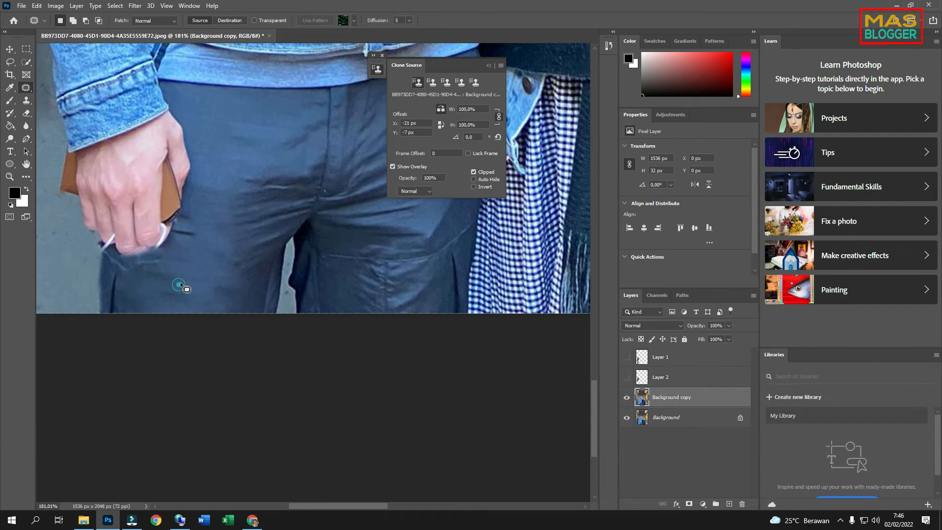
- Remove the white mask straps on both sides of the man's fingers with the Spot Healing Brush Tool
scroll(108, 263, up, 5)
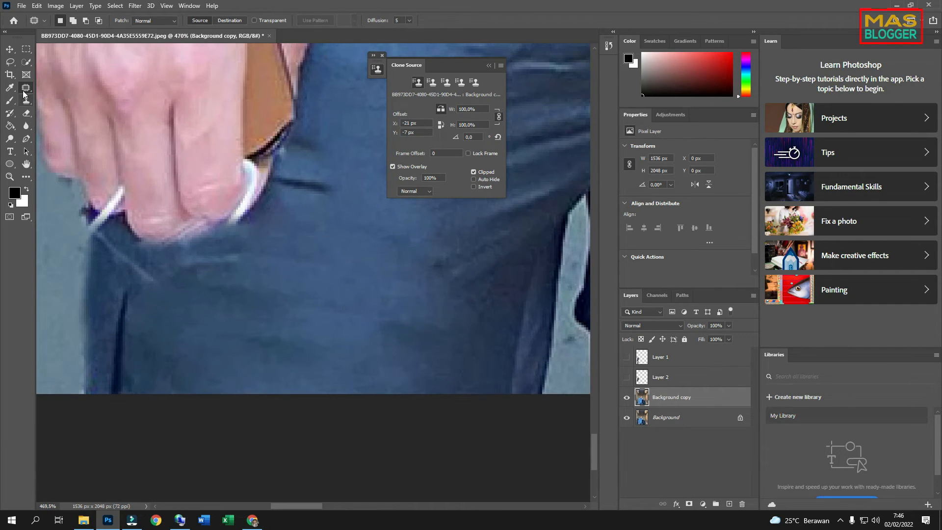
right_click(25, 88)
click(54, 88)
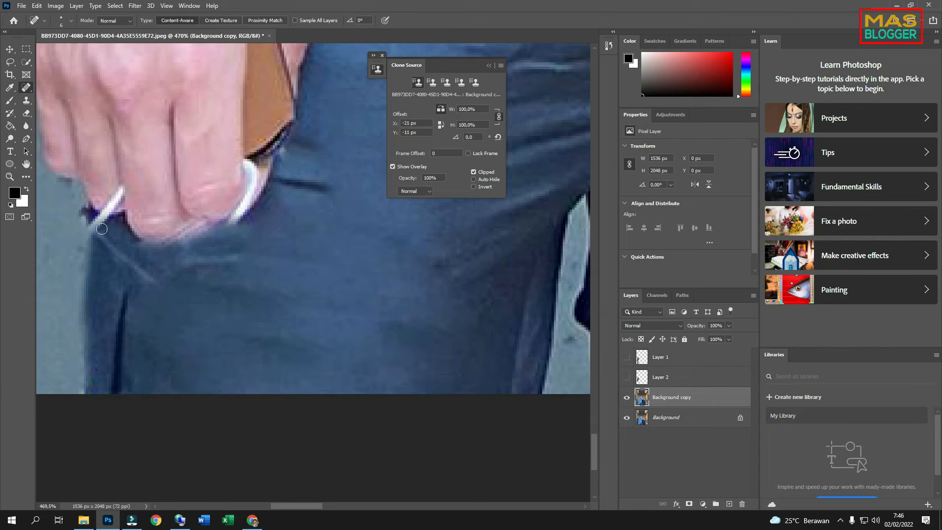
drag(93, 230, 114, 190)
drag(237, 227, 249, 164)
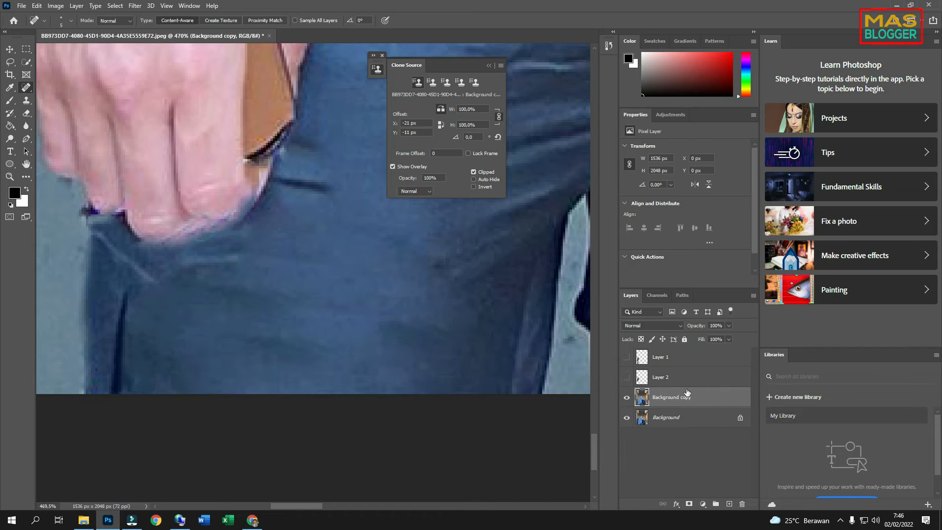
- Clone dark trouser fabric along the blurred edge beneath the fingertips with the Clone Stamp Tool
key(s)
alt+click(171, 245)
drag(179, 240, 225, 221)
mouse_move(166, 244)
mouse_down()
mouse_move(119, 214)
mouse_move(98, 226)
mouse_move(203, 230)
mouse_up()
- Patch the light crease marks on the trousers just below the fingers with smooth fabric, deselect, and check the whole photo
click(26, 88)
click(64, 109)
drag(133, 257, 206, 294)
mouse_move(252, 255)
mouse_down()
mouse_move(198, 236)
mouse_move(249, 253)
mouse_up()
drag(211, 262, 297, 265)
scroll(231, 242, up, 1)
scroll(294, 274, down, 9)
click(93, 310)
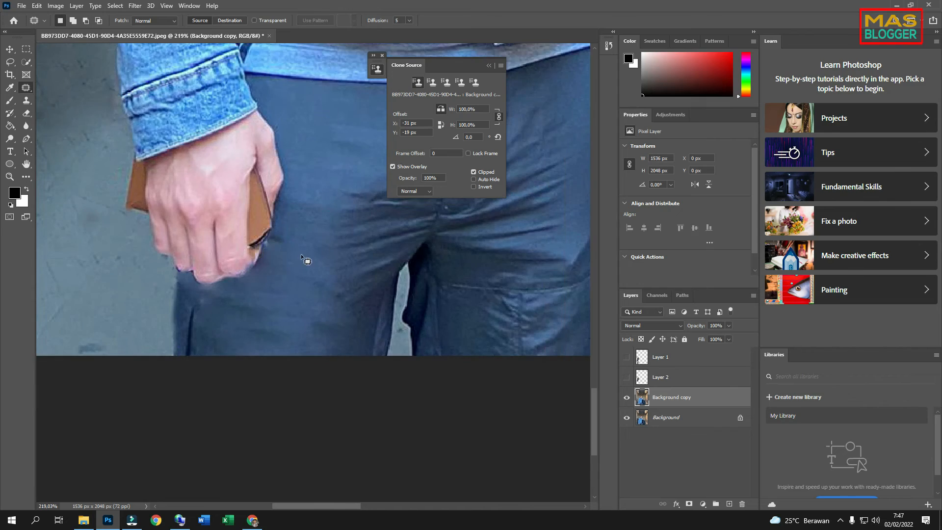
scroll(196, 201, down, 4)
scroll(160, 198, down, 6)
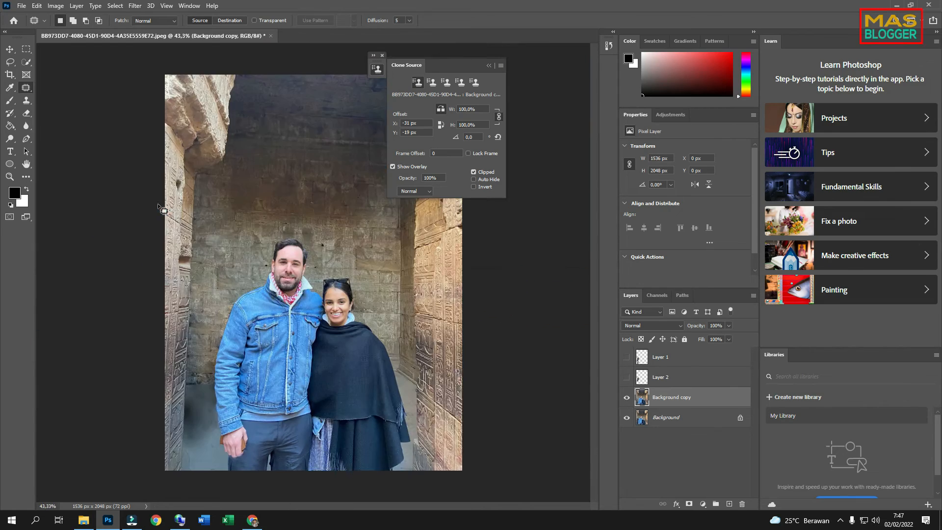
- Examine the retouched wall and floor behind the couple and the man's hand, up close and in the whole photo
scroll(293, 405, up, 2)
scroll(240, 380, up, 1)
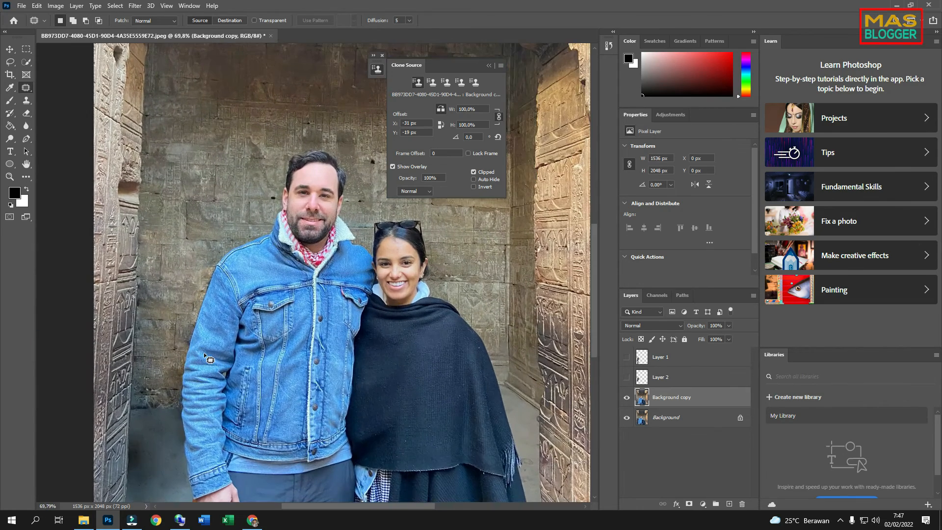
scroll(153, 263, down, 2)
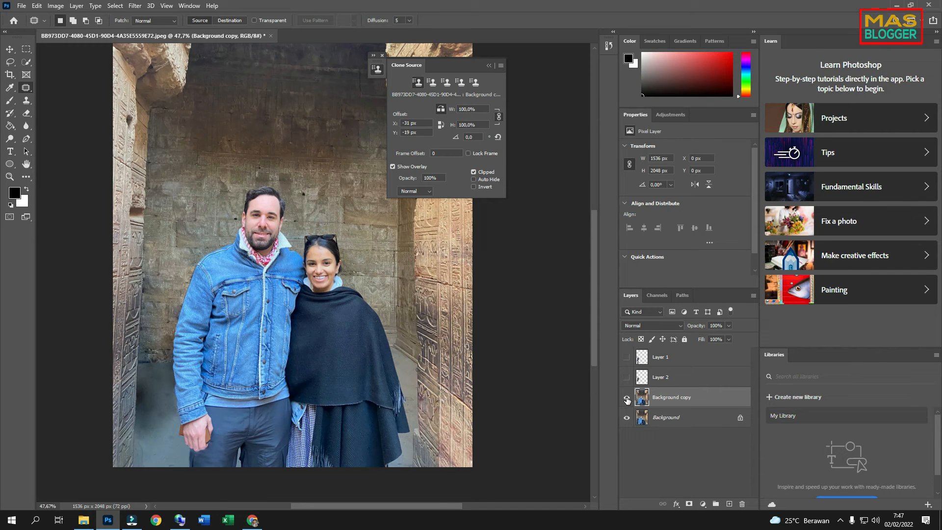
scroll(182, 270, down, 1)
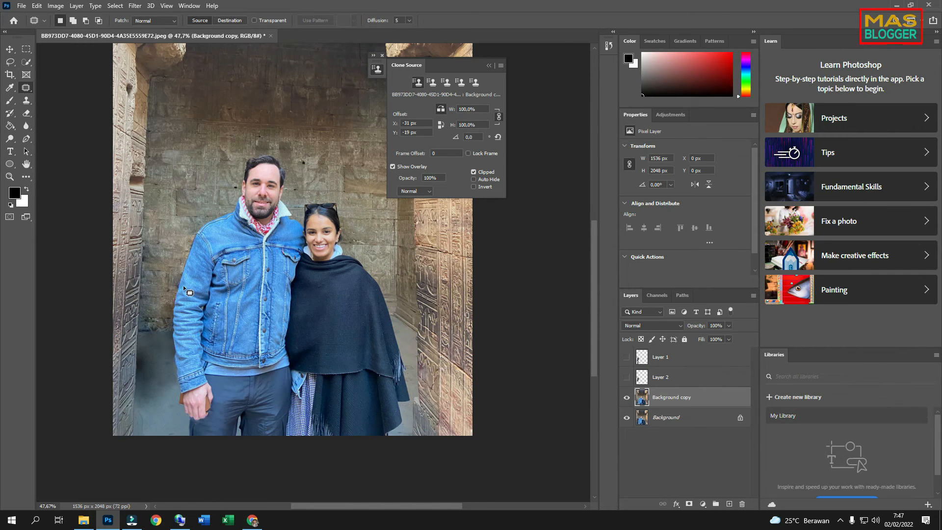
scroll(140, 366, up, 2)
scroll(90, 337, down, 1)
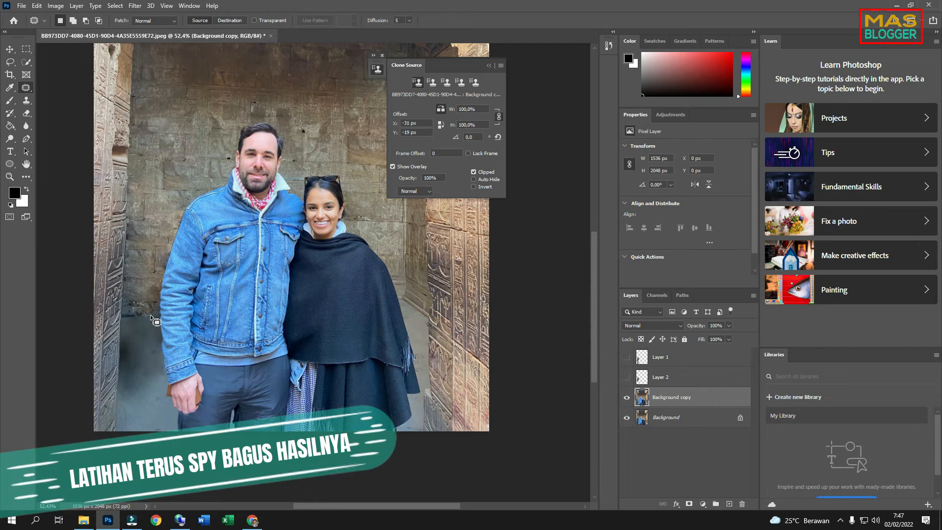
scroll(150, 315, down, 3)
scroll(206, 264, up, 3)
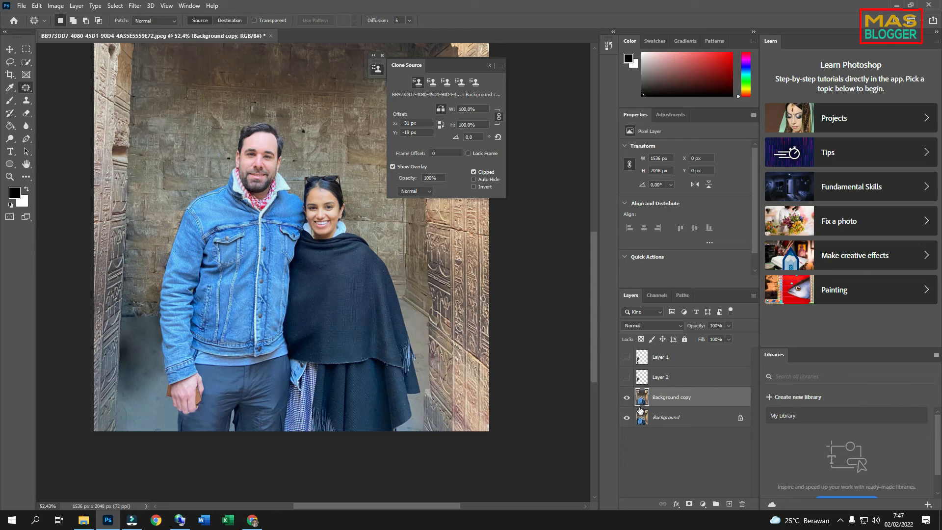
scroll(198, 347, up, 3)
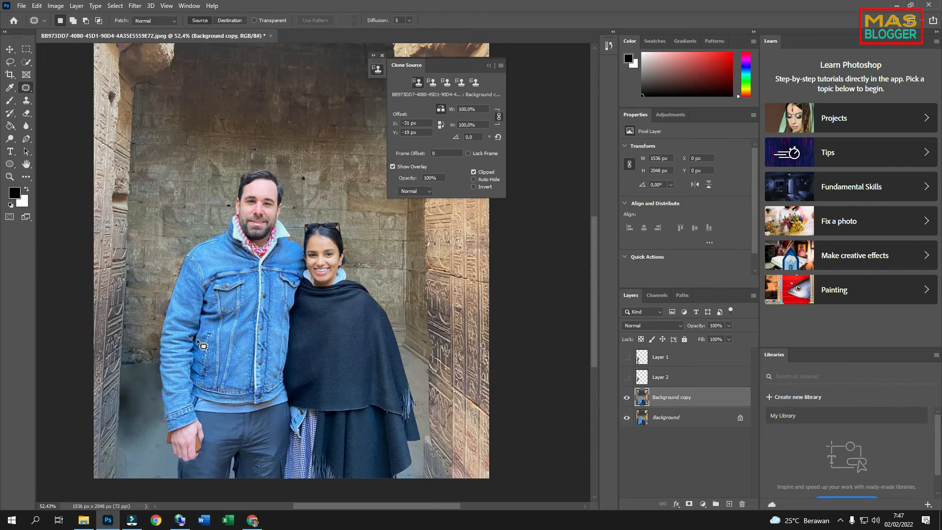
scroll(198, 347, down, 3)
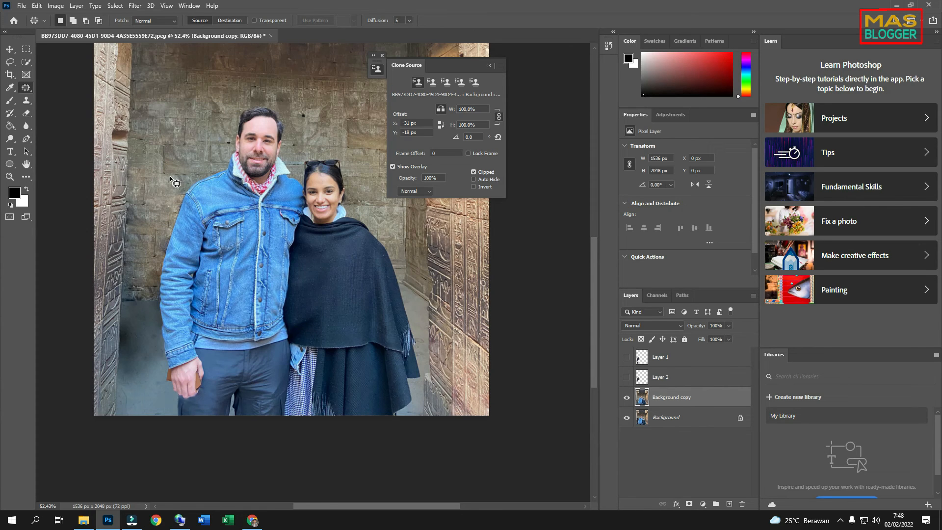
scroll(141, 271, up, 3)
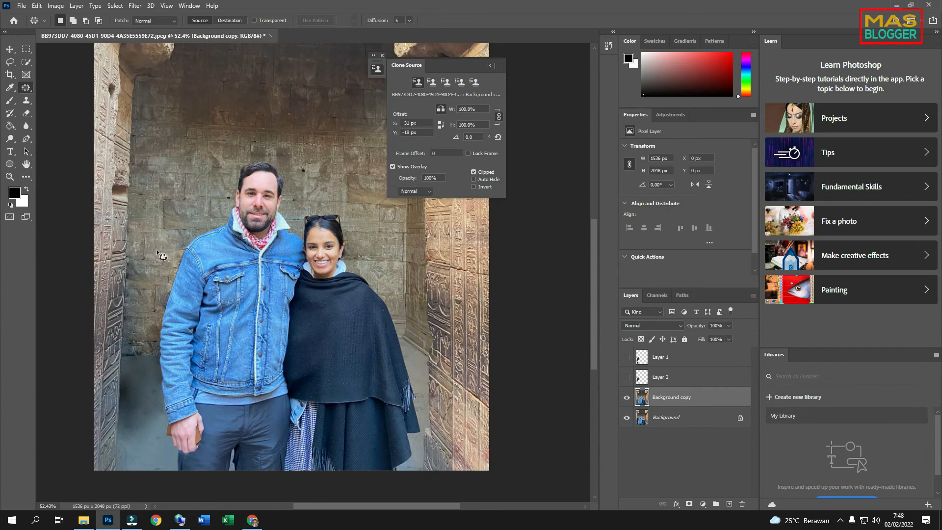
scroll(180, 212, down, 7)
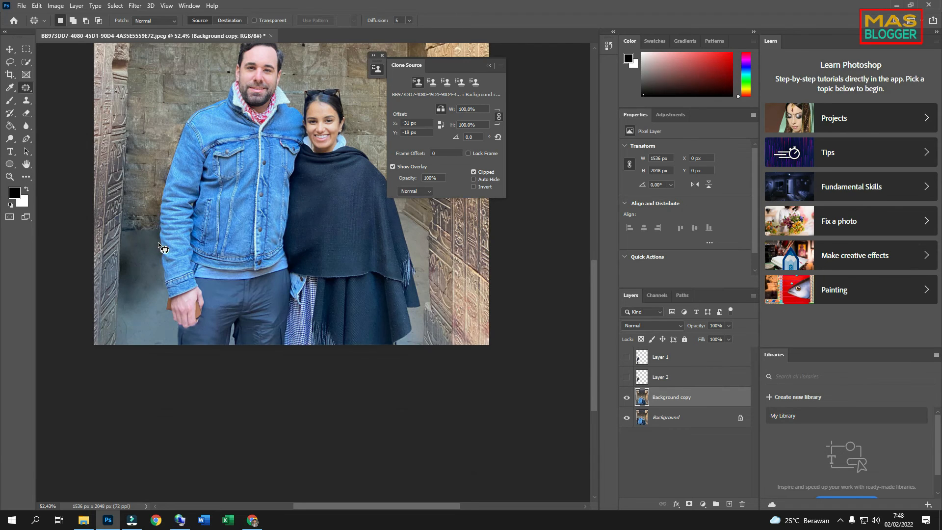
scroll(165, 249, up, 5)
scroll(165, 248, up, 2)
scroll(187, 255, down, 4)
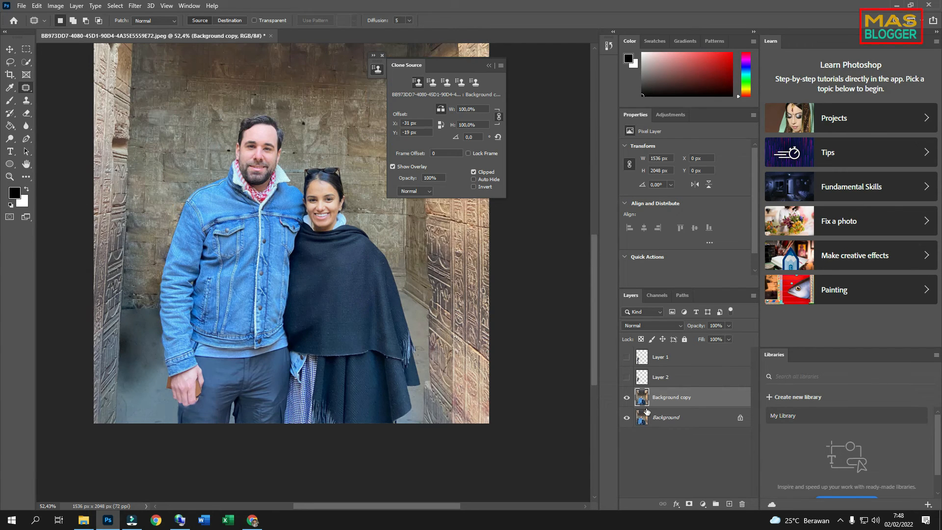
- Compare the retouched photo with the original by repeatedly hiding and showing the Background copy layer
click(626, 398)
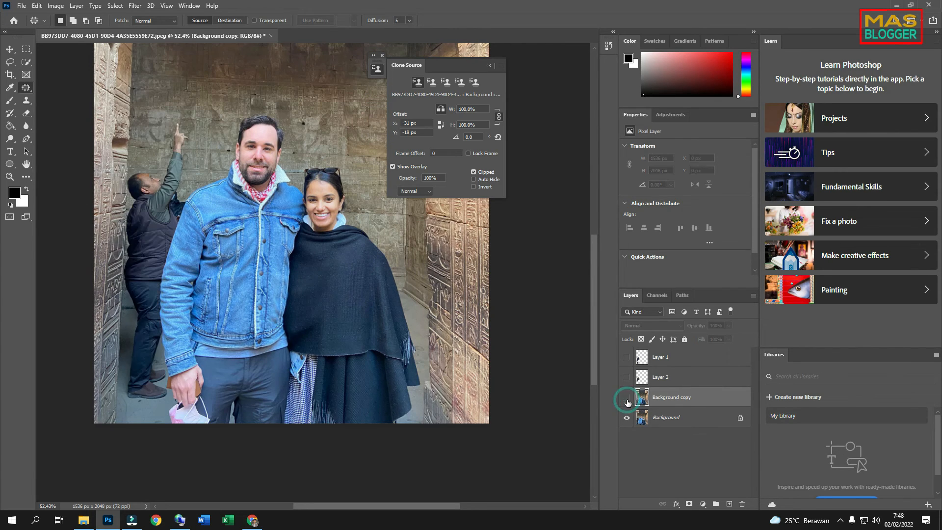
click(627, 399)
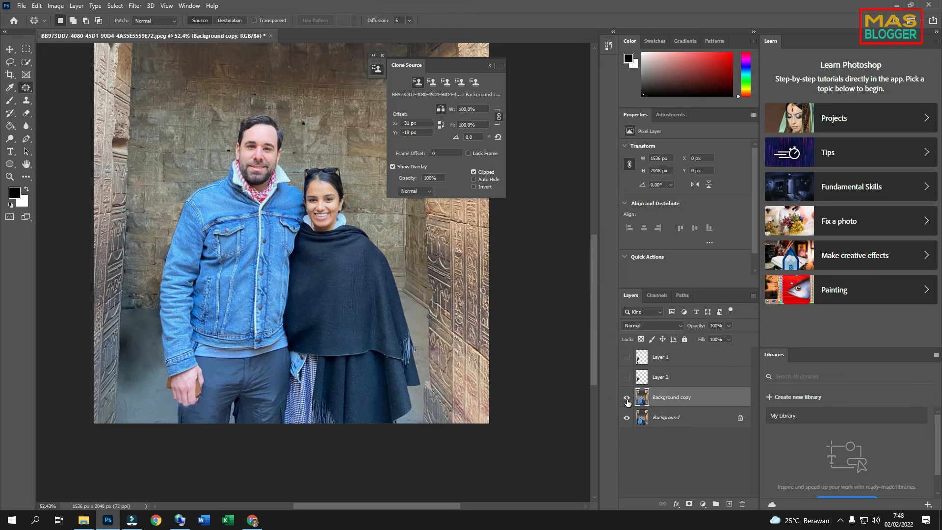
click(627, 399)
click(627, 400)
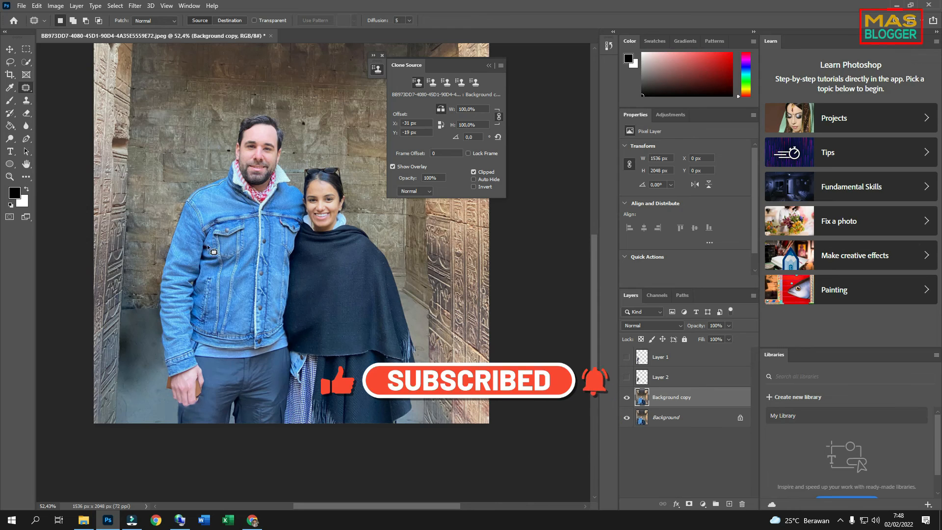
click(626, 397)
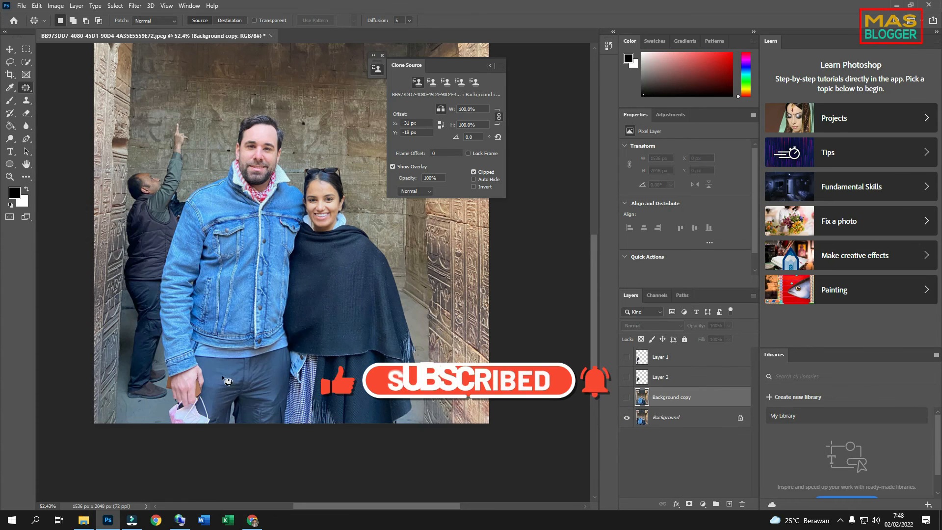
click(239, 370)
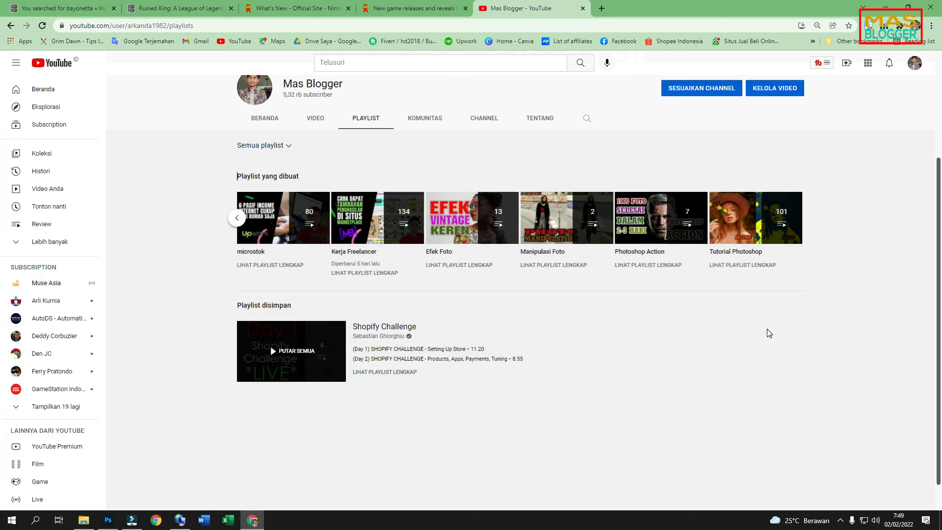